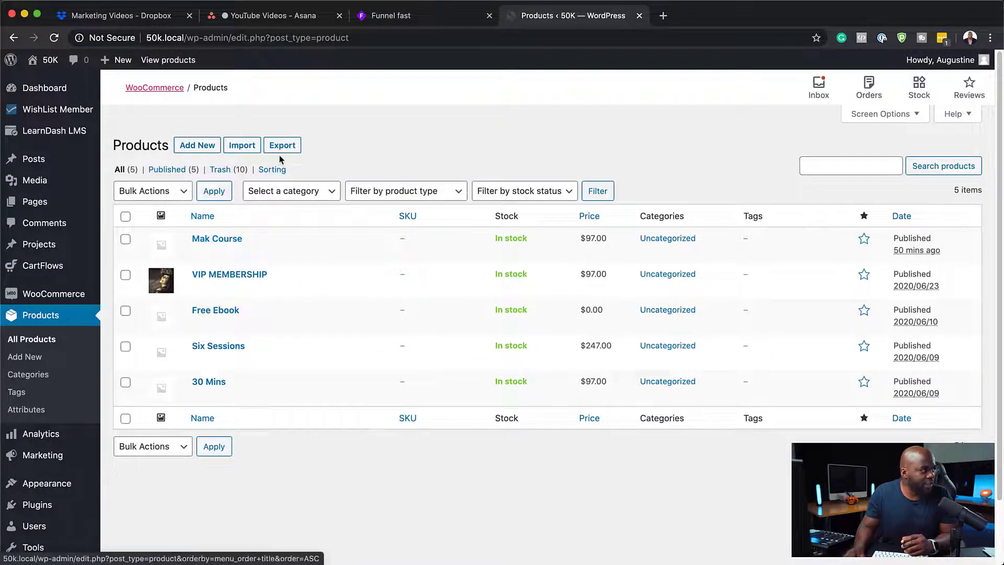
Create a new virtual product named "Fitness Training Call" with a regular price of $97
{"action": "left_click", "coordinate": [201, 146]}
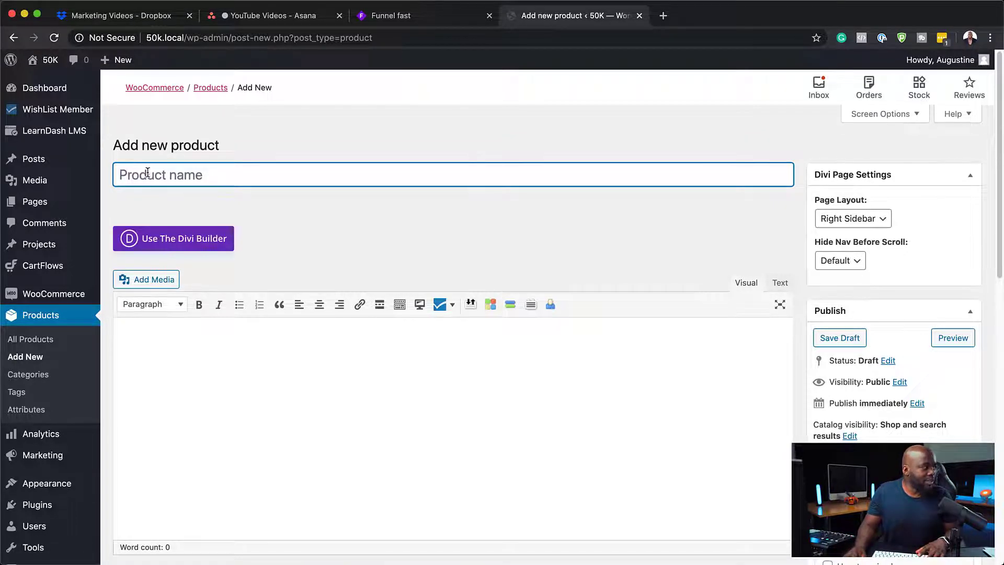
{"action": "type", "text": "Fitness Training Call"}
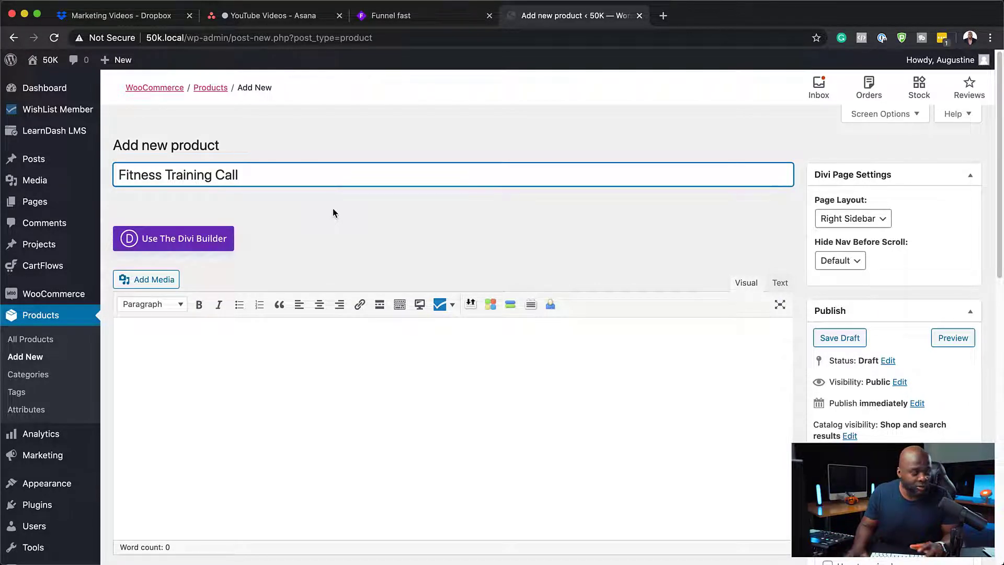
{"action": "scroll", "coordinate": [482, 408], "scroll_direction": "down", "scroll_amount": 5}
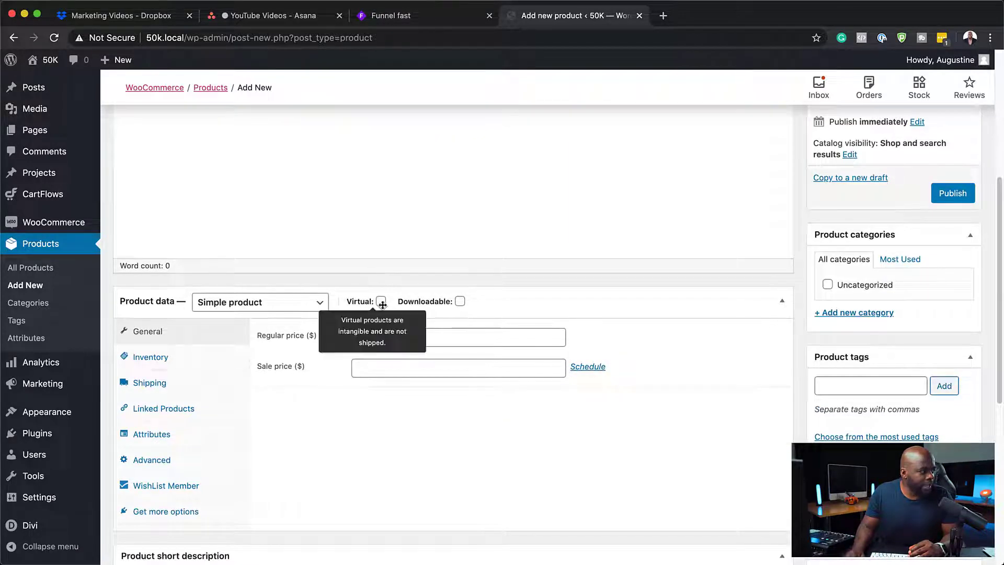
{"action": "left_click", "coordinate": [381, 302]}
{"action": "left_click", "coordinate": [419, 337]}
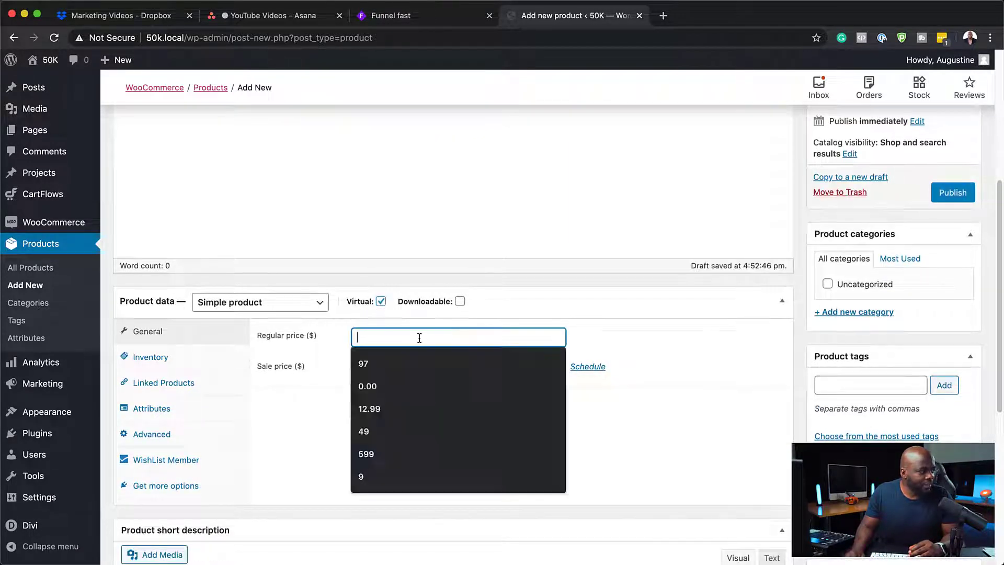
{"action": "left_click", "coordinate": [406, 362]}
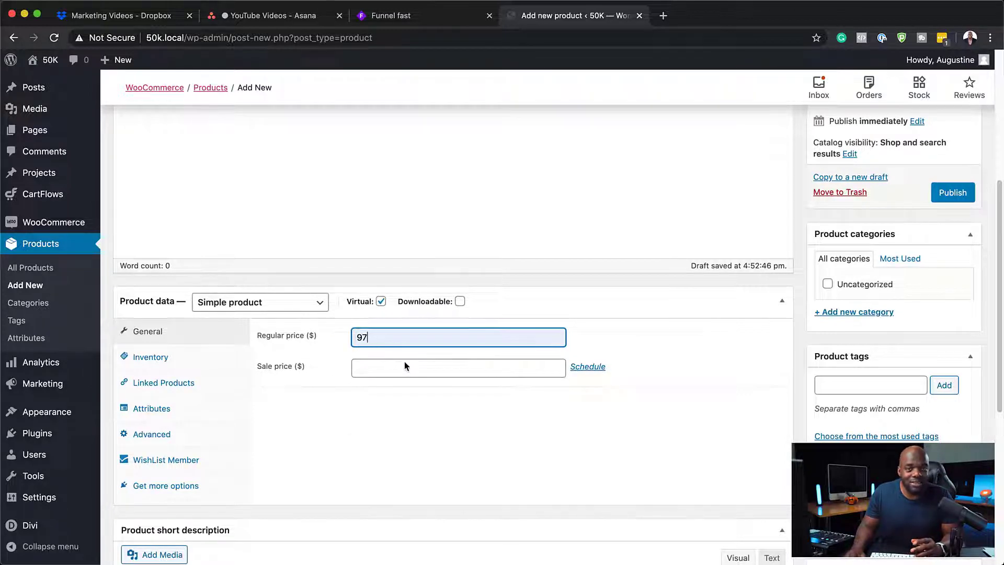
Look over the remaining product options and publish the Fitness Training Call product
{"action": "scroll", "coordinate": [702, 361], "scroll_direction": "down", "scroll_amount": 5}
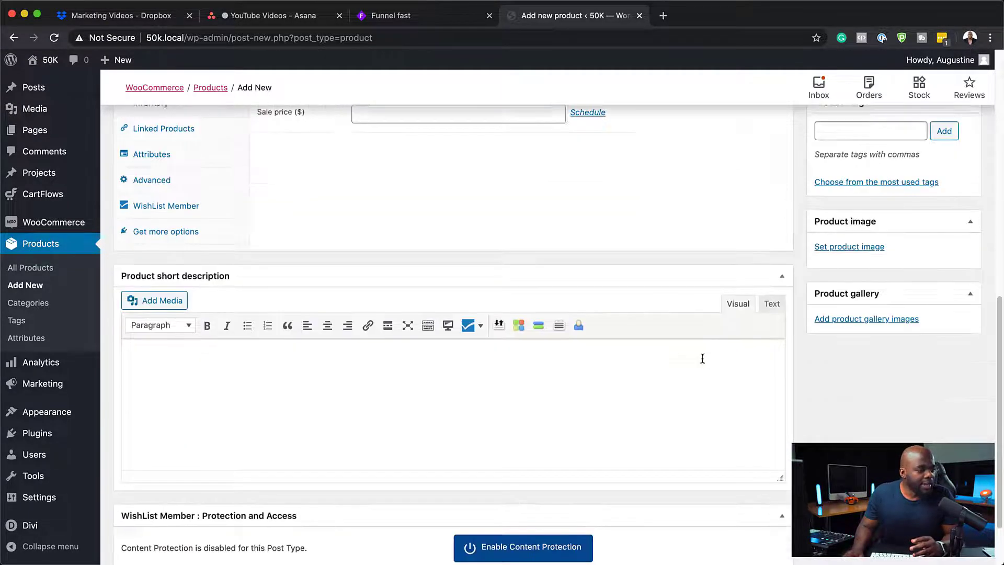
{"action": "scroll", "coordinate": [702, 358], "scroll_direction": "down", "scroll_amount": 2}
{"action": "scroll", "coordinate": [637, 381], "scroll_direction": "up", "scroll_amount": 10}
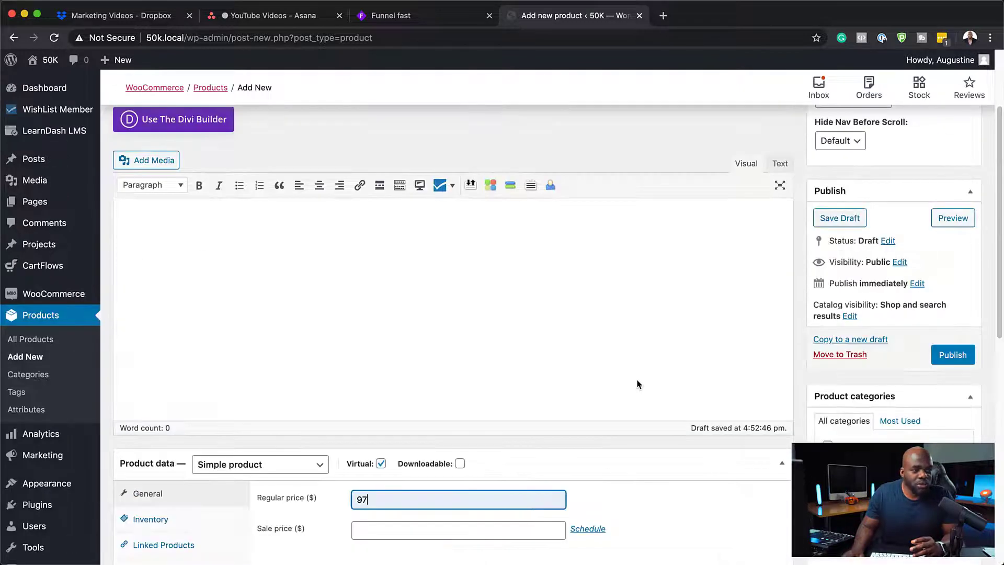
{"action": "left_click", "coordinate": [952, 355]}
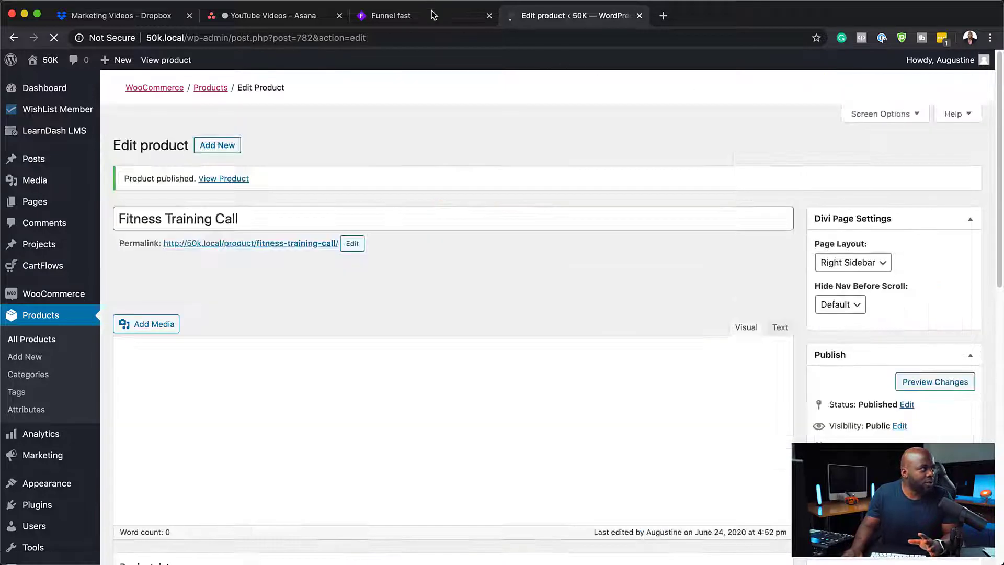
Switch to Whimsical to review the "Funnel fast" diagram, and return to the WordPress product page
{"action": "left_click", "coordinate": [434, 15]}
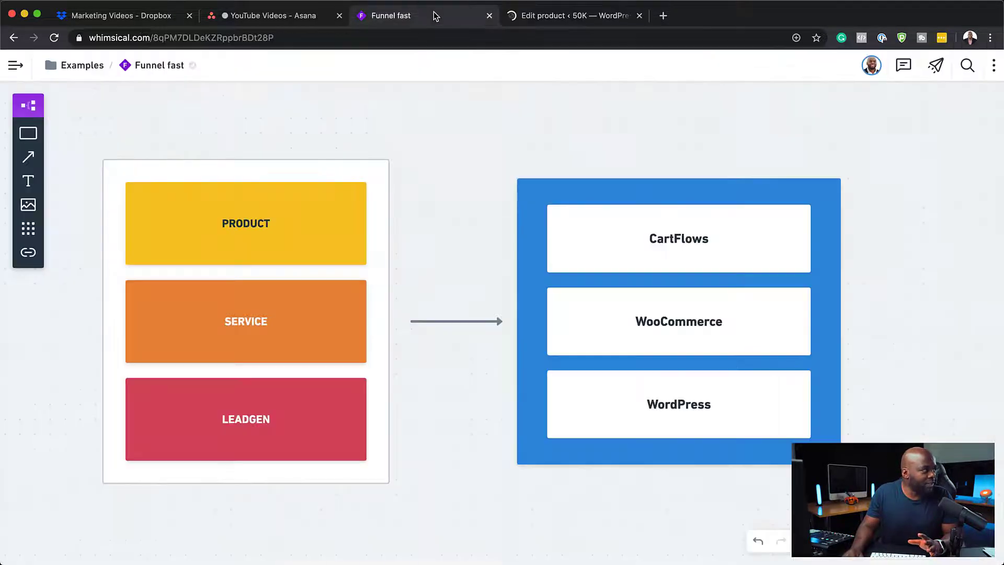
{"action": "scroll", "coordinate": [252, 193], "scroll_direction": "down", "scroll_amount": 1}
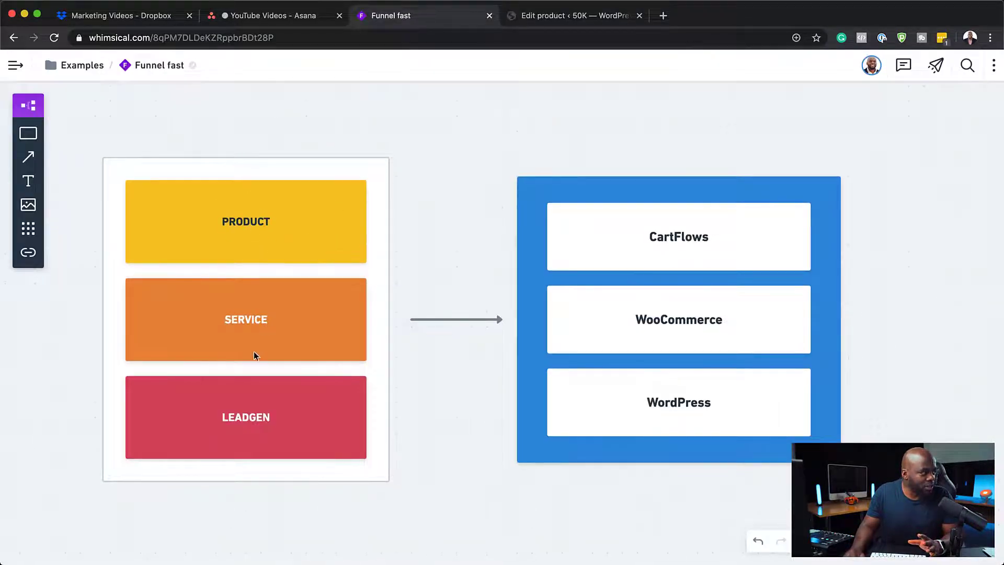
{"action": "left_click", "coordinate": [601, 15]}
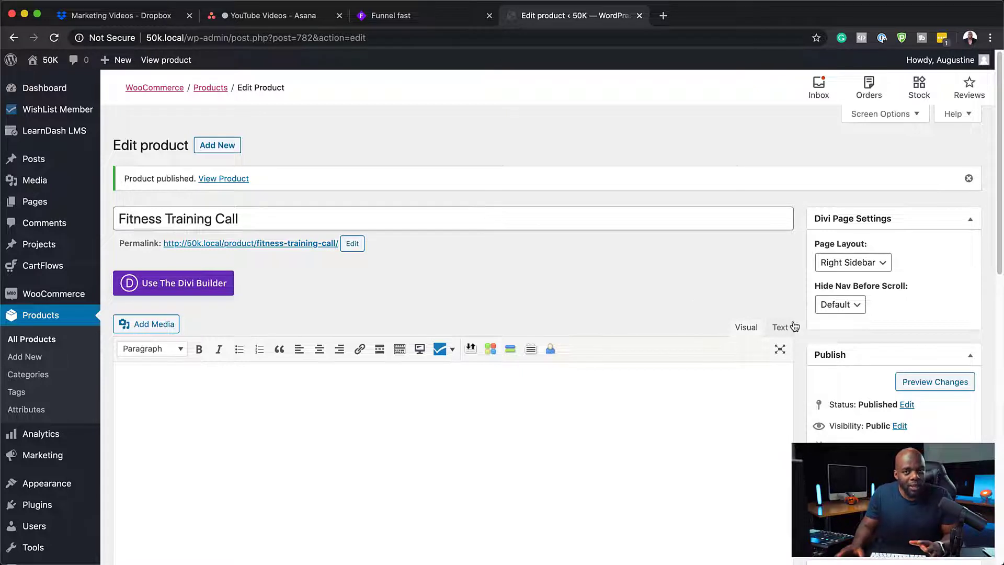
Create a new CartFlows flow by importing the ready-made "Evergreen Product 03" template
{"action": "mouse_move", "coordinate": [61, 268]}
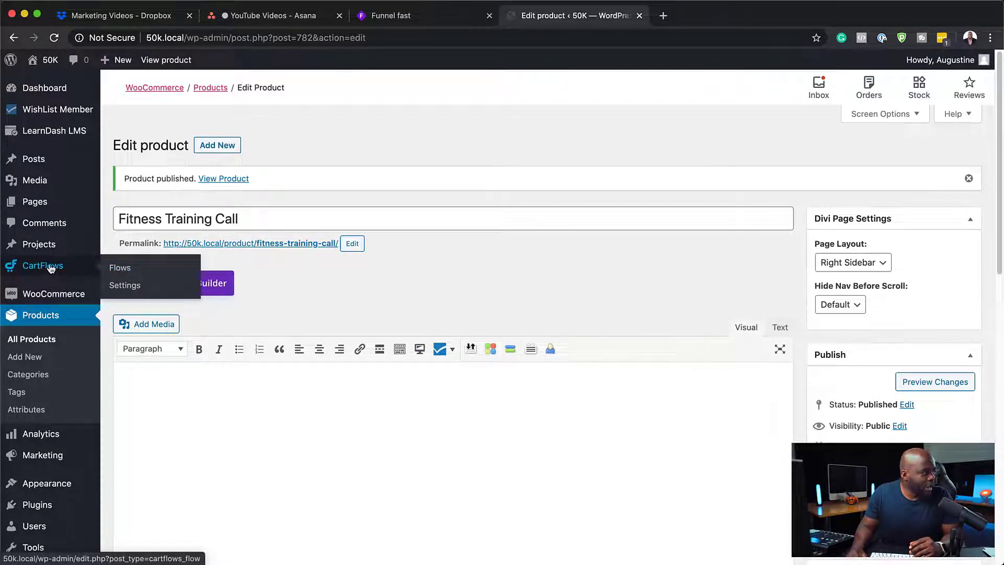
{"action": "left_click", "coordinate": [129, 269]}
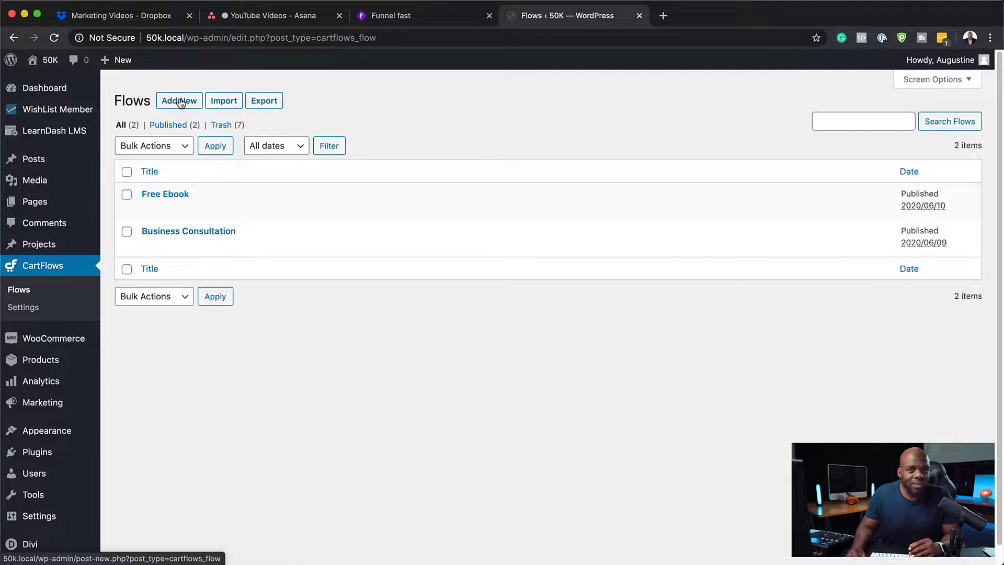
{"action": "left_click", "coordinate": [180, 101]}
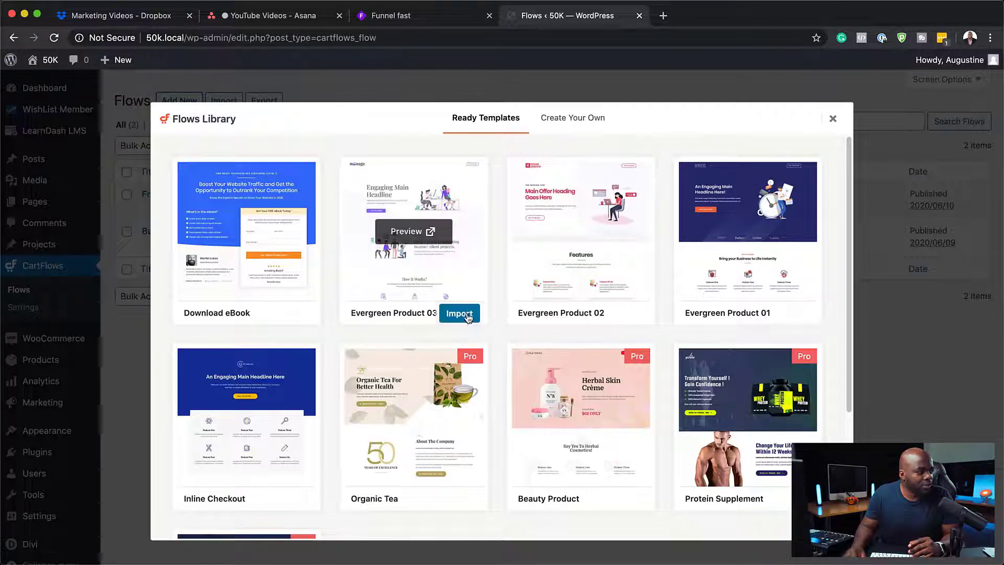
{"action": "left_click", "coordinate": [465, 316]}
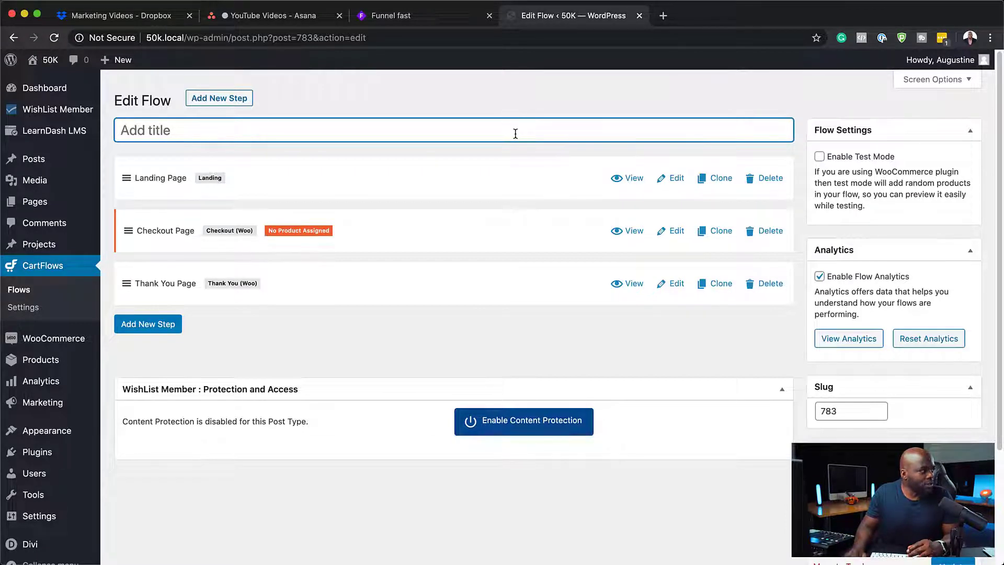
Title the imported flow "Fitness Call" and save the update
{"action": "type", "text": "Fitness Call"}
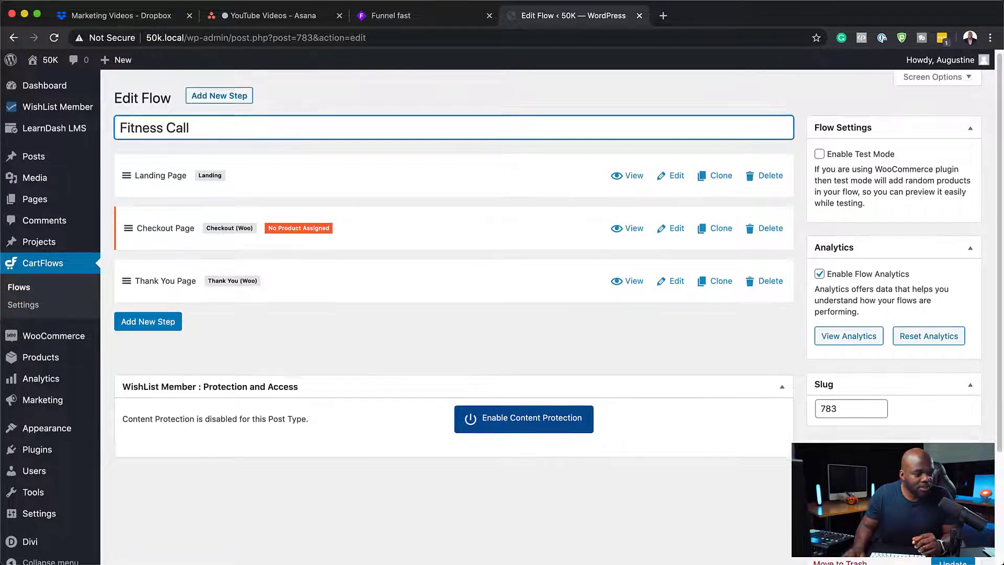
{"action": "scroll", "coordinate": [680, 235], "scroll_direction": "down", "scroll_amount": 2}
{"action": "left_click", "coordinate": [953, 514]}
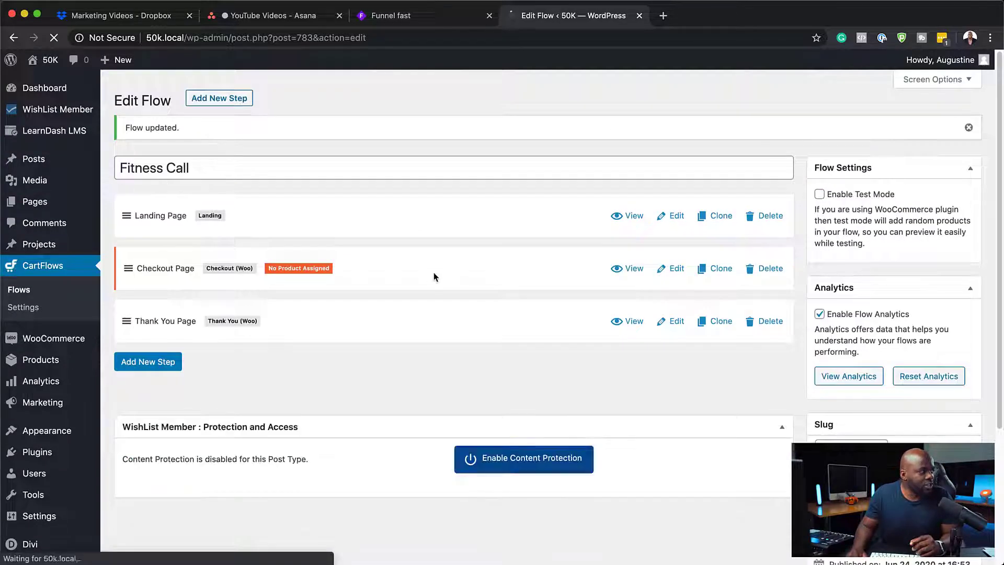
Assign the Fitness Training Call product to the flow's Checkout Page step and update the step
{"action": "left_click", "coordinate": [675, 270]}
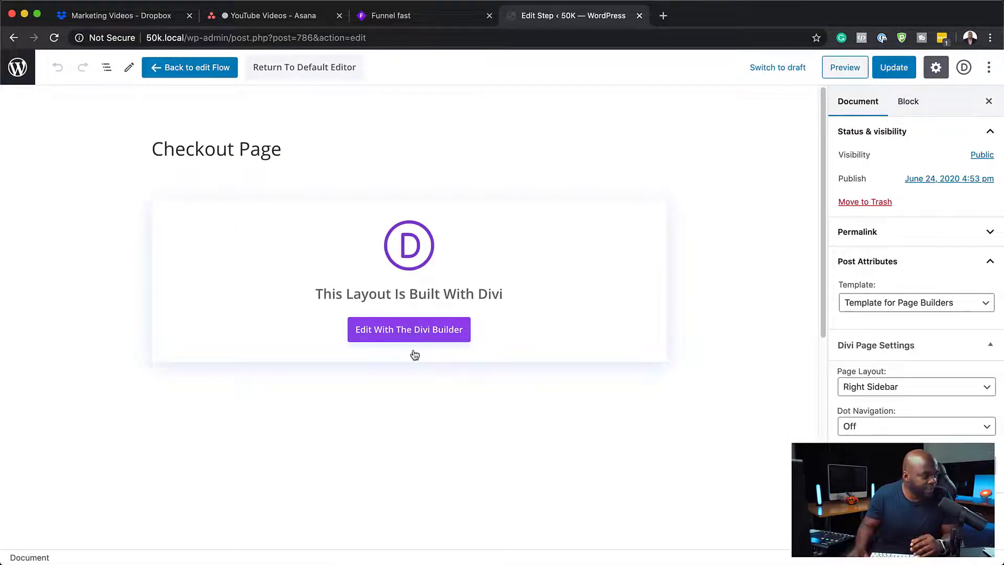
{"action": "scroll", "coordinate": [415, 353], "scroll_direction": "down", "scroll_amount": 10}
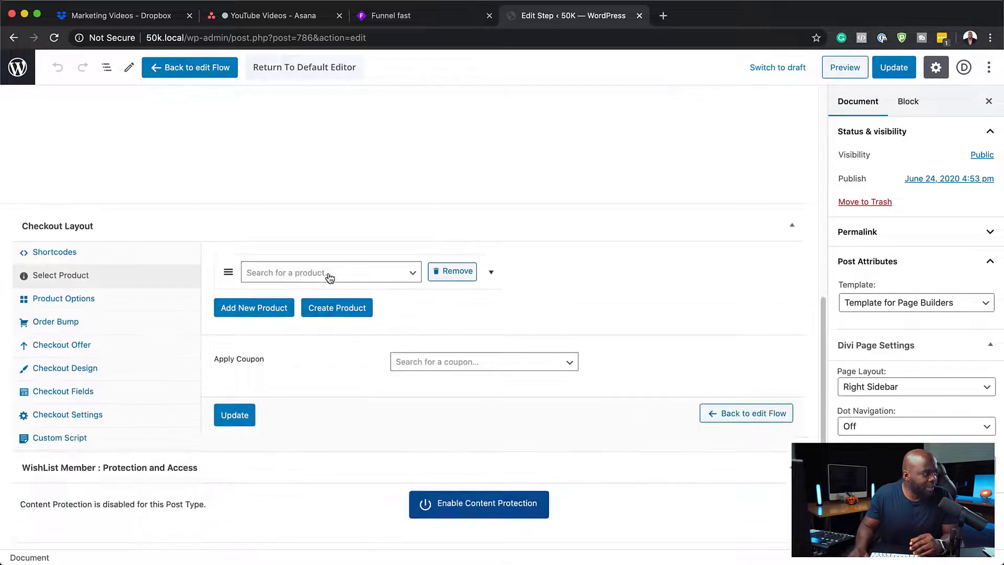
{"action": "left_click", "coordinate": [330, 274]}
{"action": "type", "text": "f"}
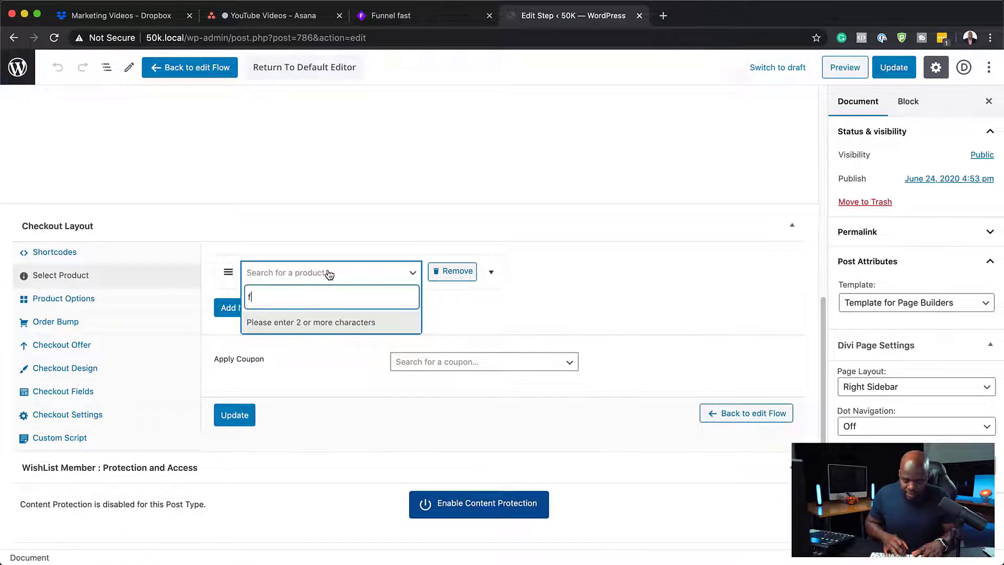
{"action": "type", "text": "itness"}
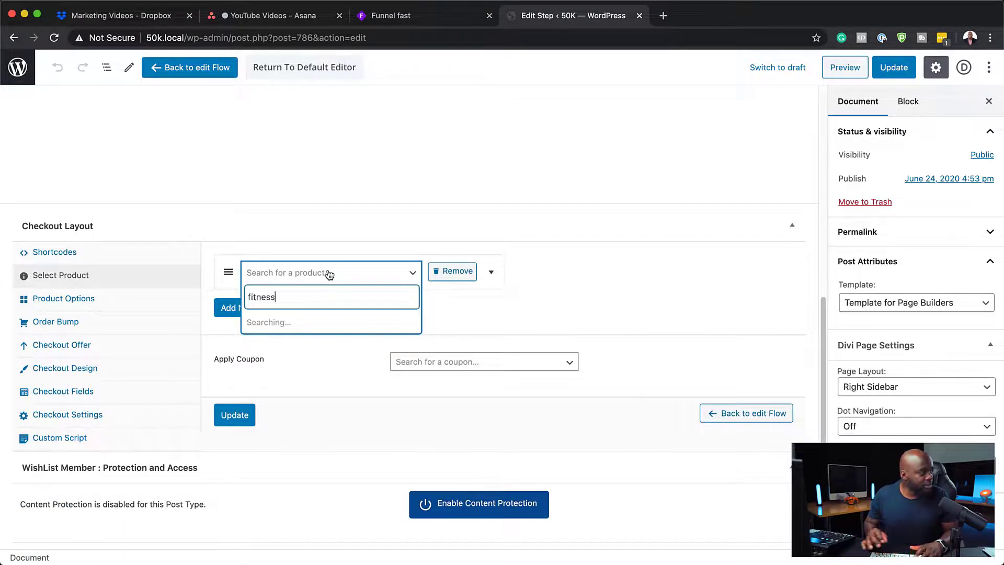
{"action": "left_click", "coordinate": [365, 324]}
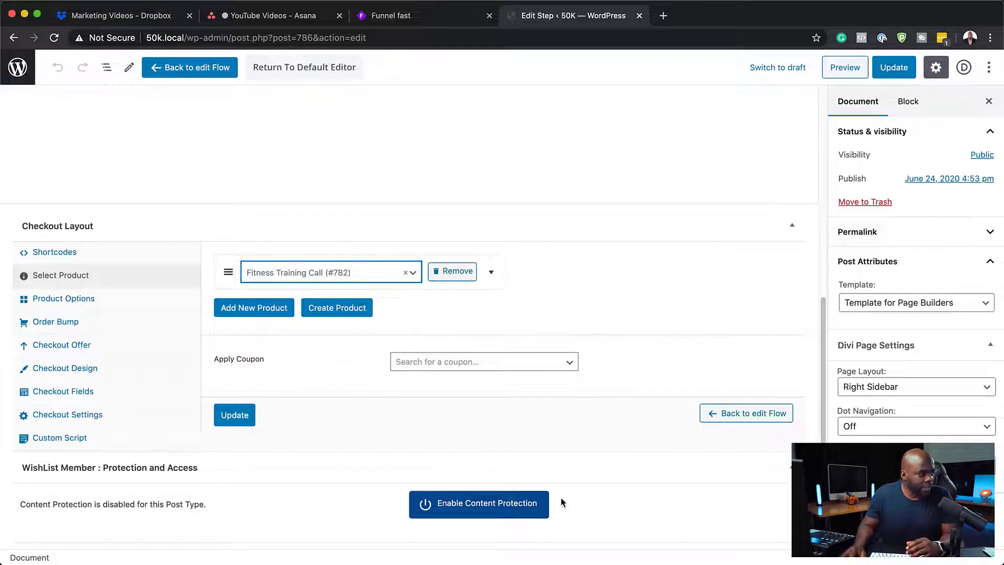
{"action": "left_click", "coordinate": [892, 66]}
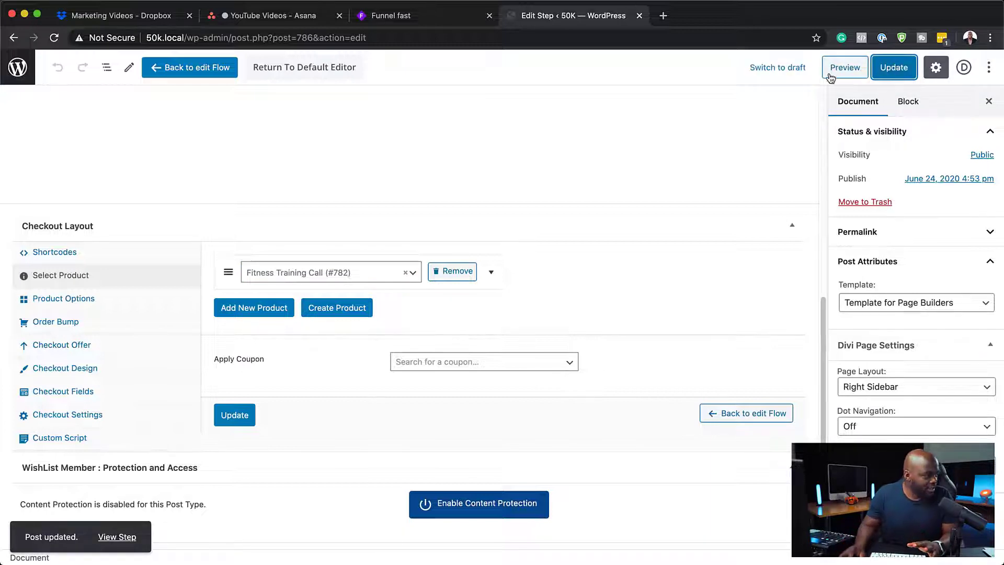
View the live checkout page and examine its order summary, billing fields and payment section
{"action": "left_click", "coordinate": [115, 537]}
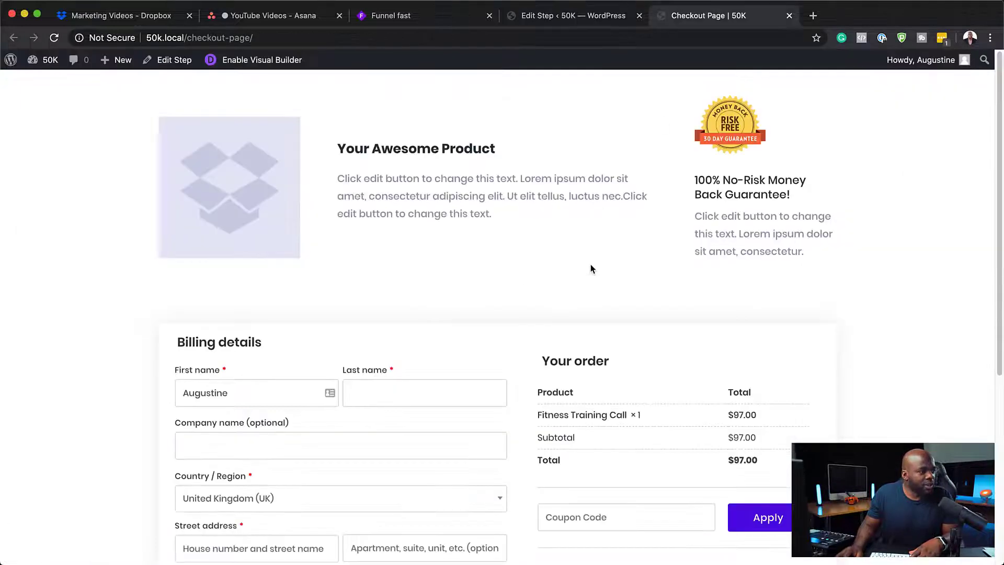
{"action": "scroll", "coordinate": [735, 380], "scroll_direction": "down", "scroll_amount": 1}
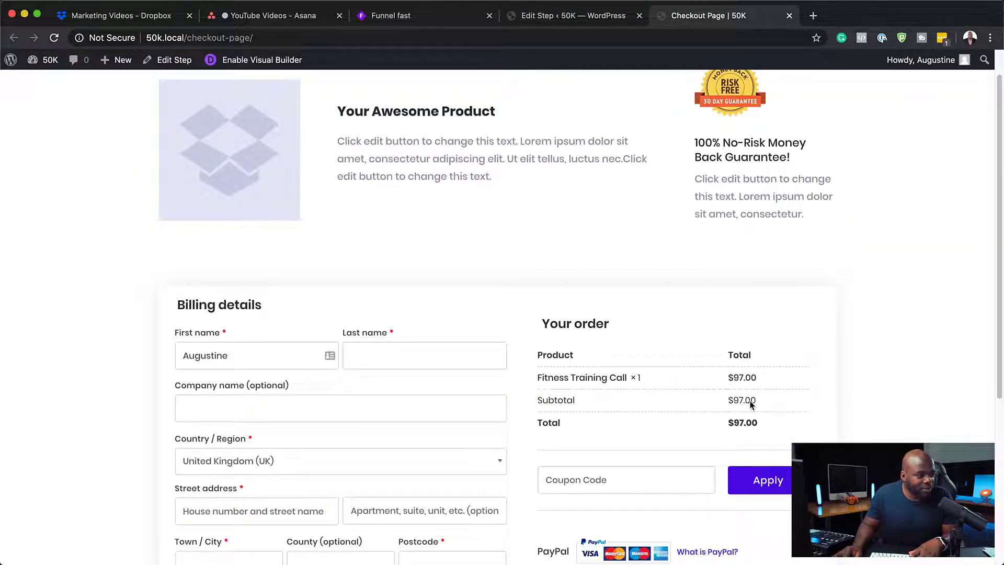
{"action": "scroll", "coordinate": [338, 310], "scroll_direction": "down", "scroll_amount": 3}
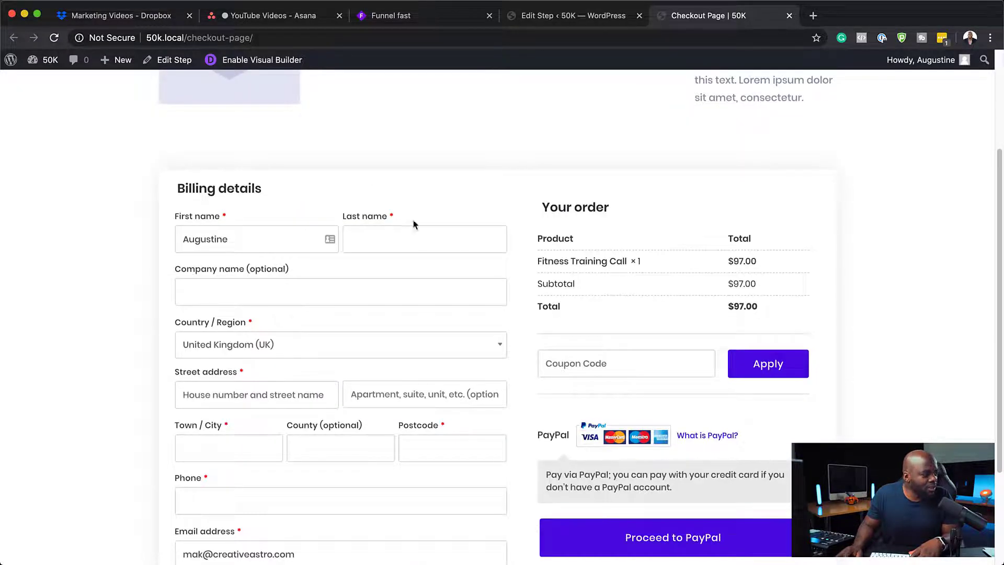
{"action": "scroll", "coordinate": [392, 328], "scroll_direction": "down", "scroll_amount": 4}
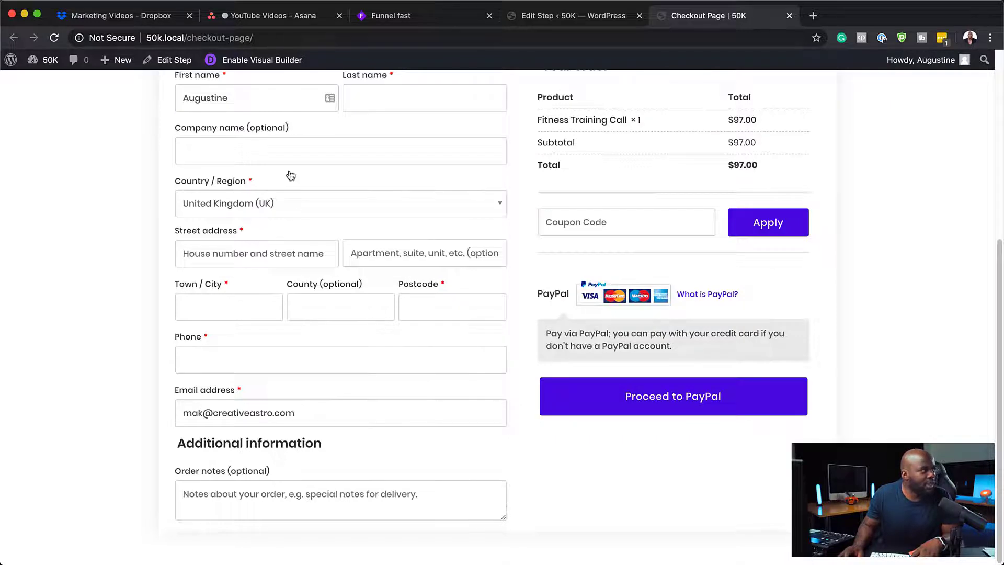
{"action": "scroll", "coordinate": [365, 389], "scroll_direction": "up", "scroll_amount": 2}
Return to the checkout step's editor and review the checkout skin choices in Checkout Design, selecting Two Column
{"action": "left_click", "coordinate": [586, 19]}
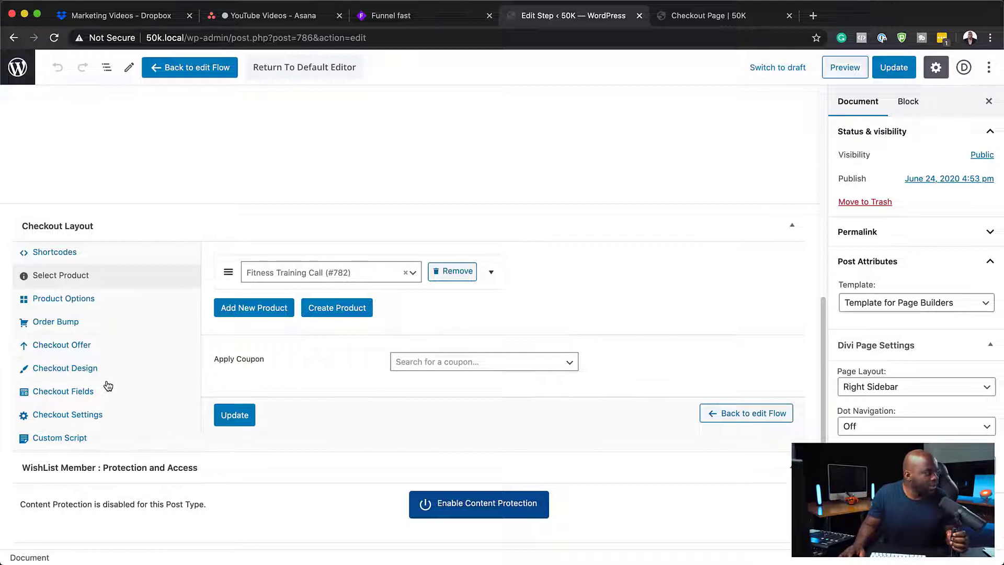
{"action": "left_click", "coordinate": [93, 371]}
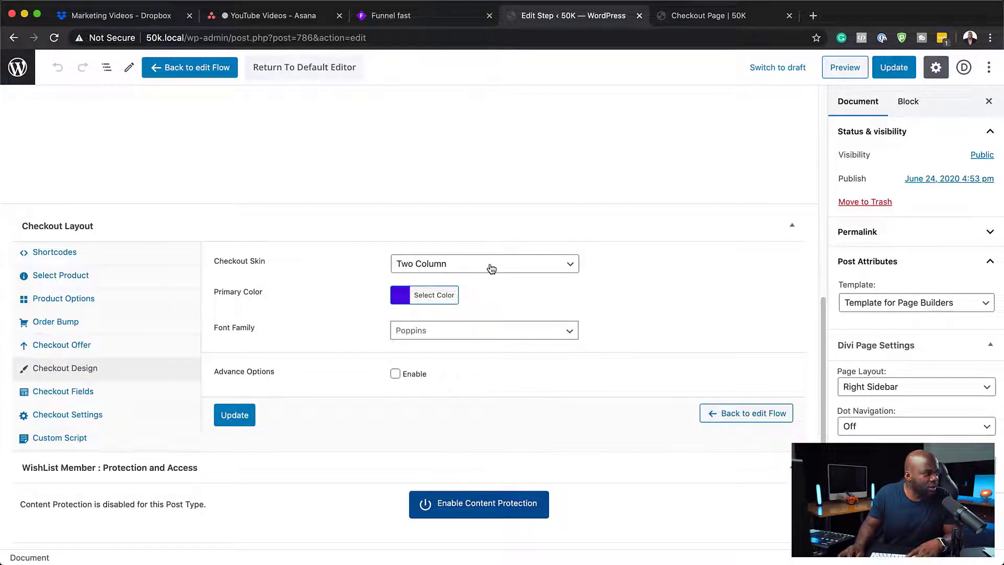
{"action": "left_click", "coordinate": [492, 269]}
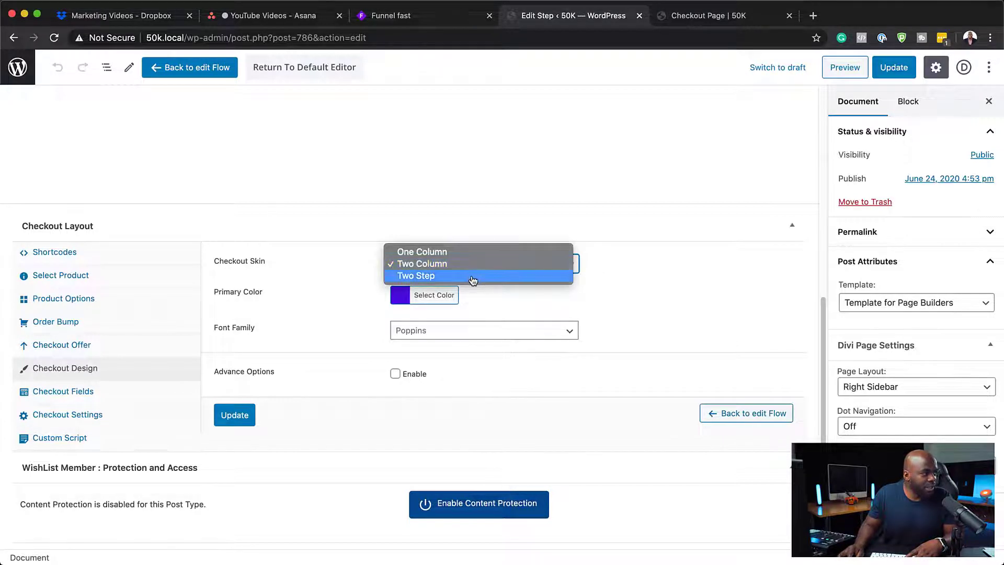
{"action": "left_click", "coordinate": [447, 260]}
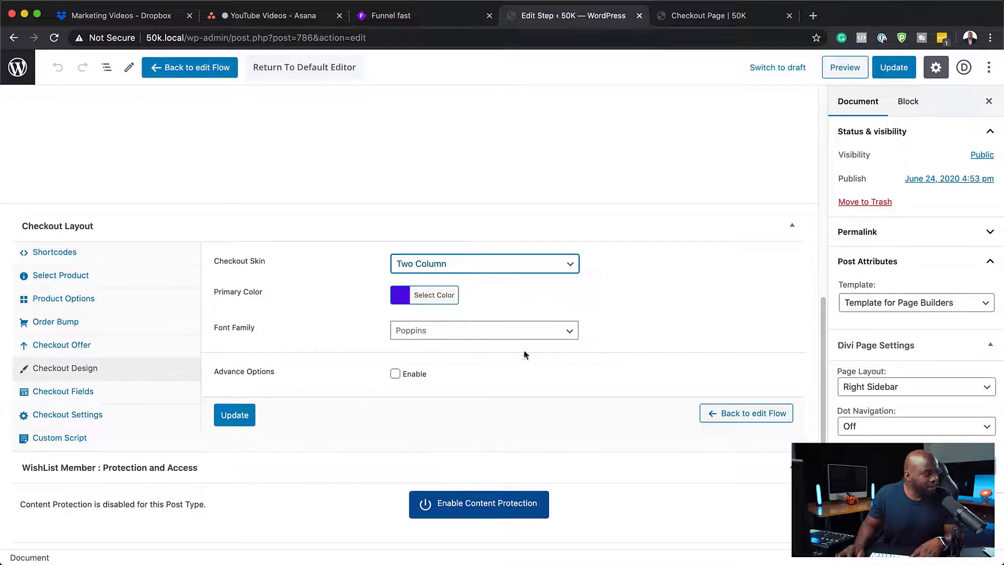
Examine the Checkout Fields settings and compare them with the coupon code field on the live checkout page
{"action": "left_click", "coordinate": [82, 391]}
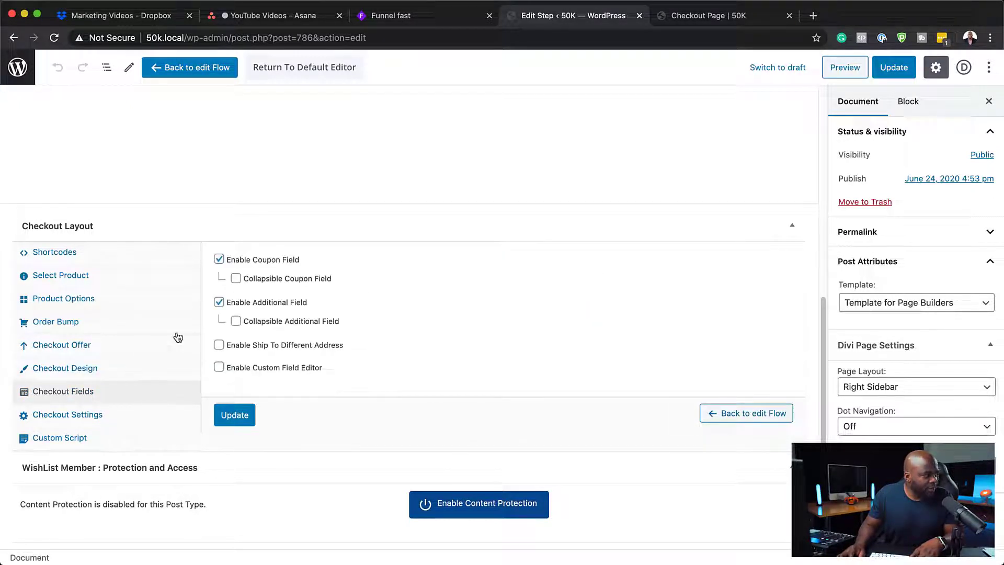
{"action": "left_click", "coordinate": [699, 17]}
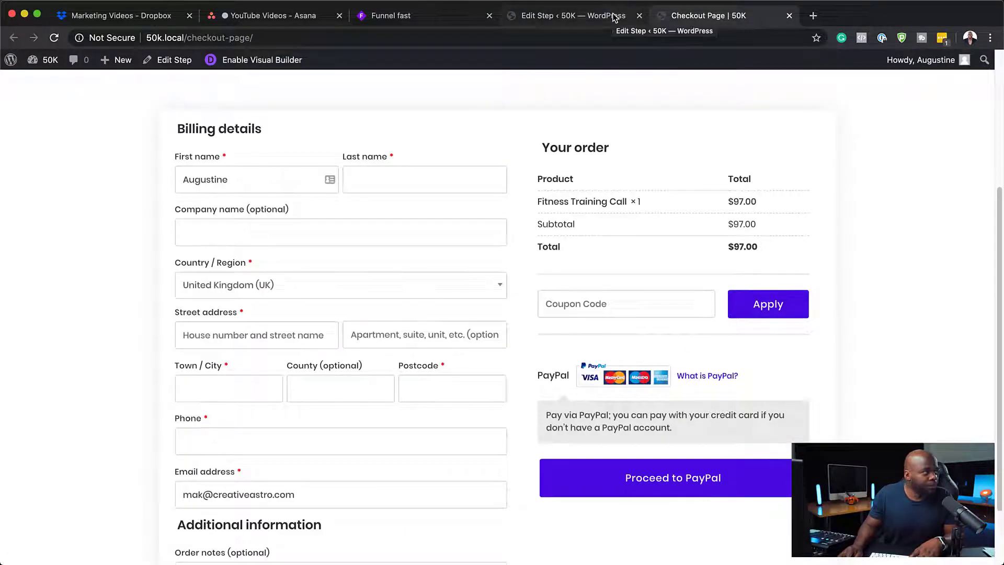
{"action": "left_click", "coordinate": [633, 306]}
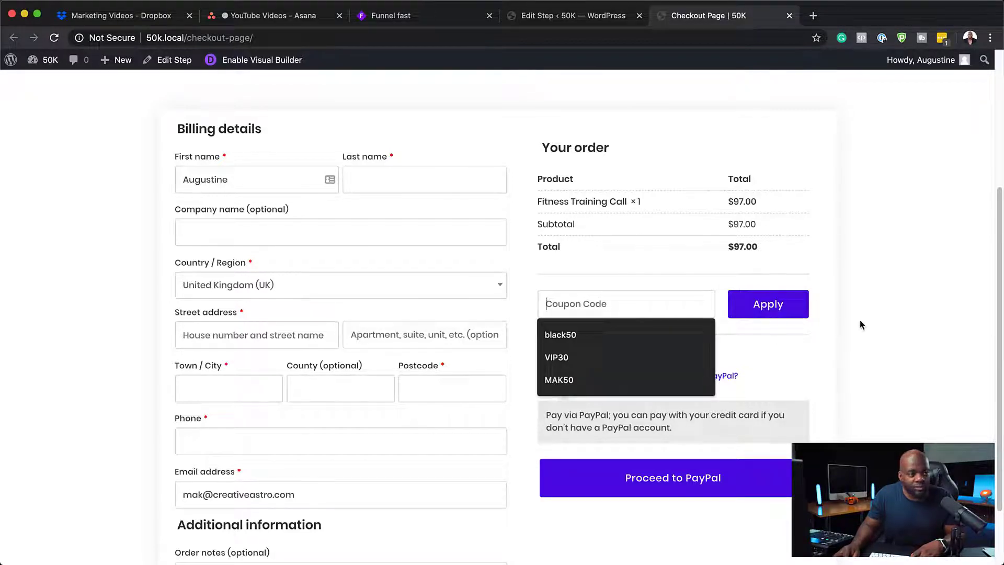
{"action": "left_click", "coordinate": [855, 336]}
{"action": "left_click", "coordinate": [577, 20]}
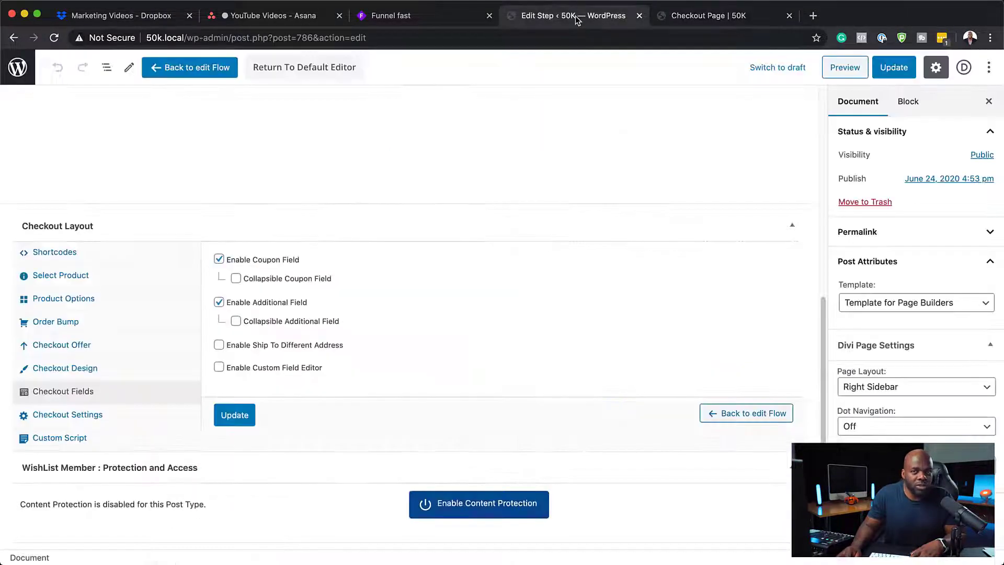
Disable the coupon field and the additional field in Checkout Fields, update the step and reload the live checkout page
{"action": "left_click", "coordinate": [218, 260]}
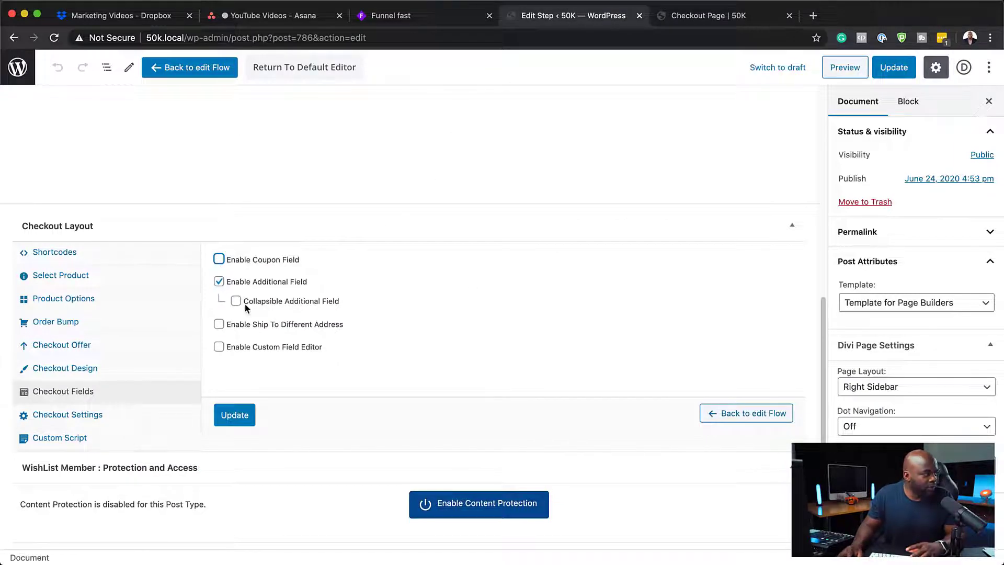
{"action": "left_click", "coordinate": [678, 18]}
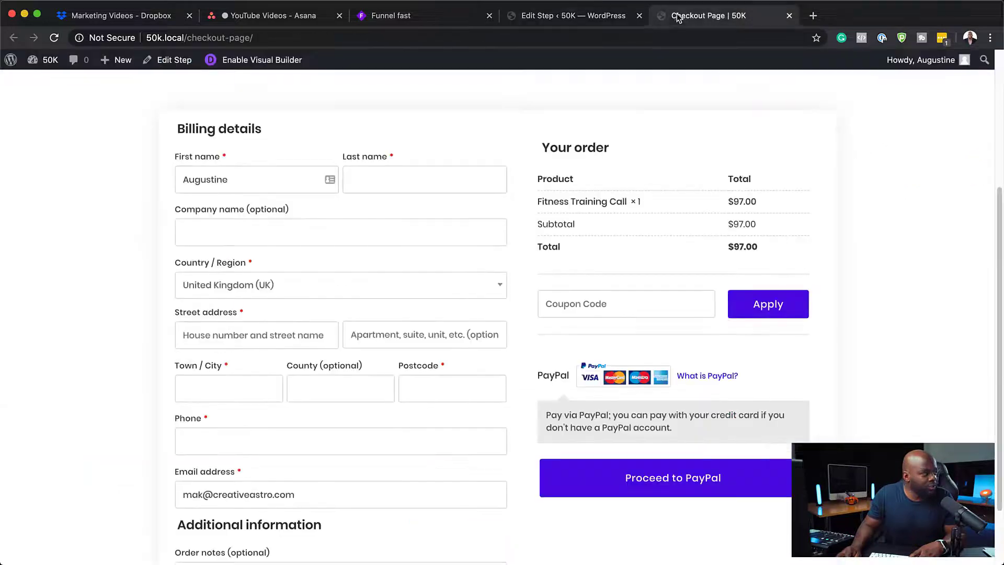
{"action": "scroll", "coordinate": [423, 326], "scroll_direction": "down", "scroll_amount": 3}
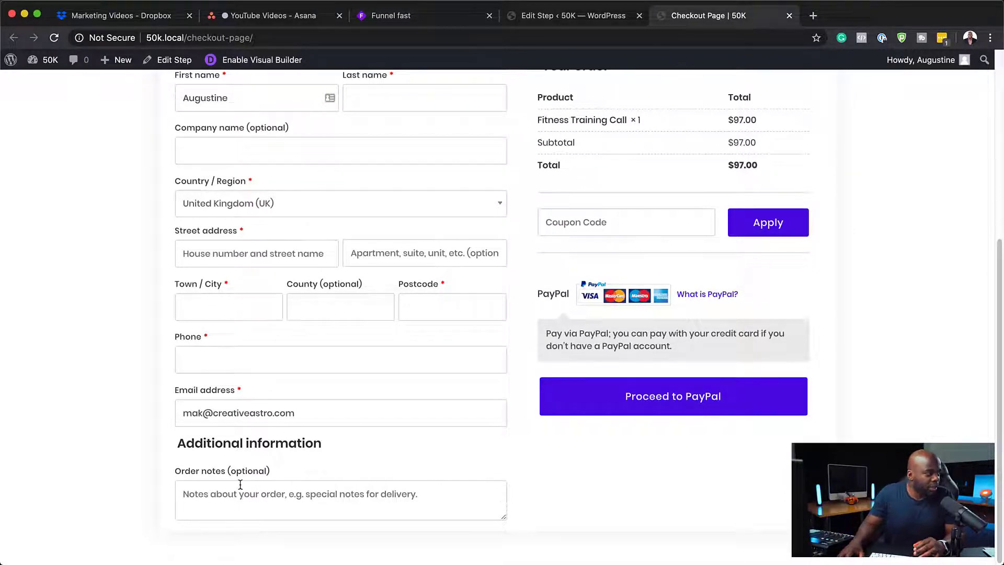
{"action": "left_click", "coordinate": [563, 16]}
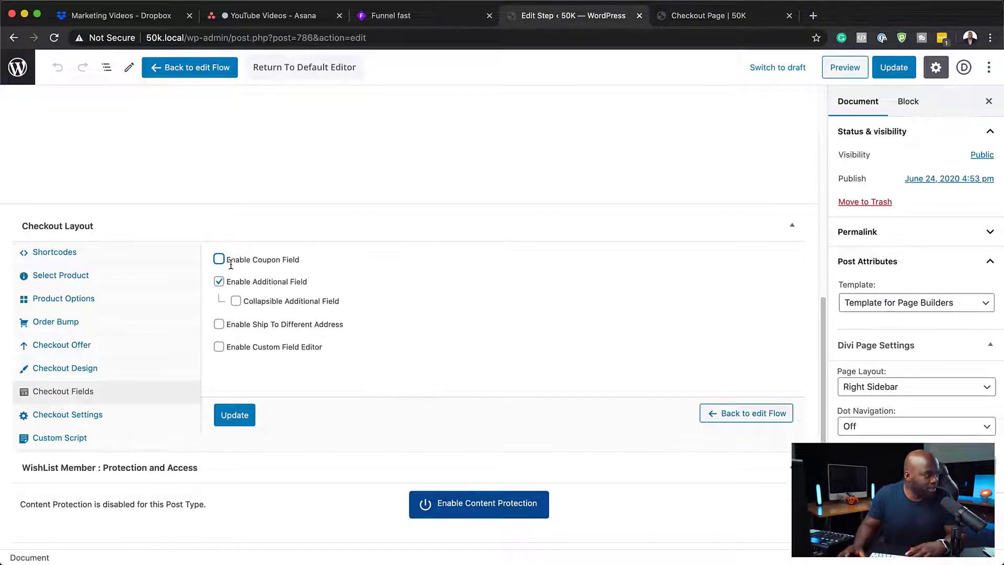
{"action": "left_click", "coordinate": [219, 283]}
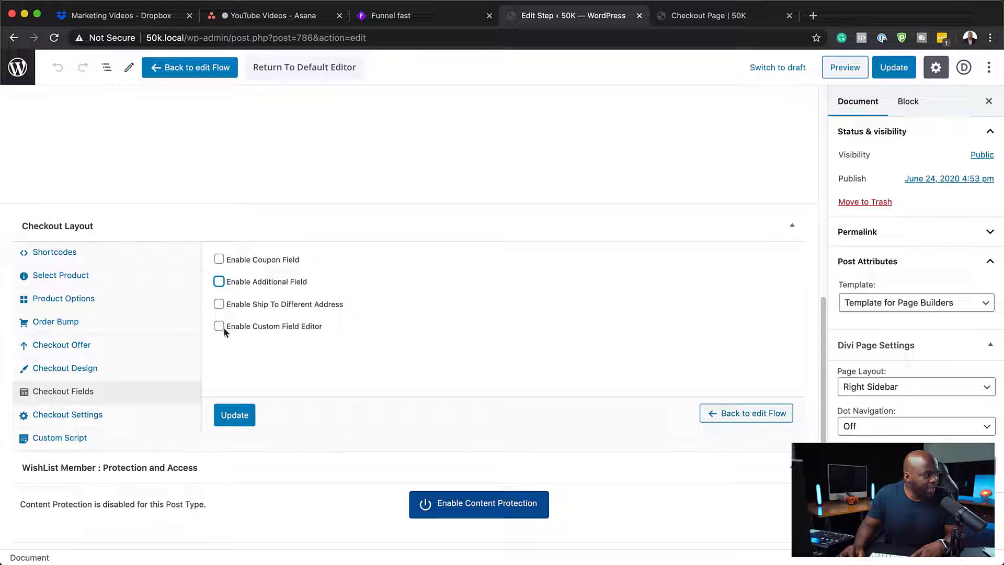
{"action": "left_click", "coordinate": [900, 75]}
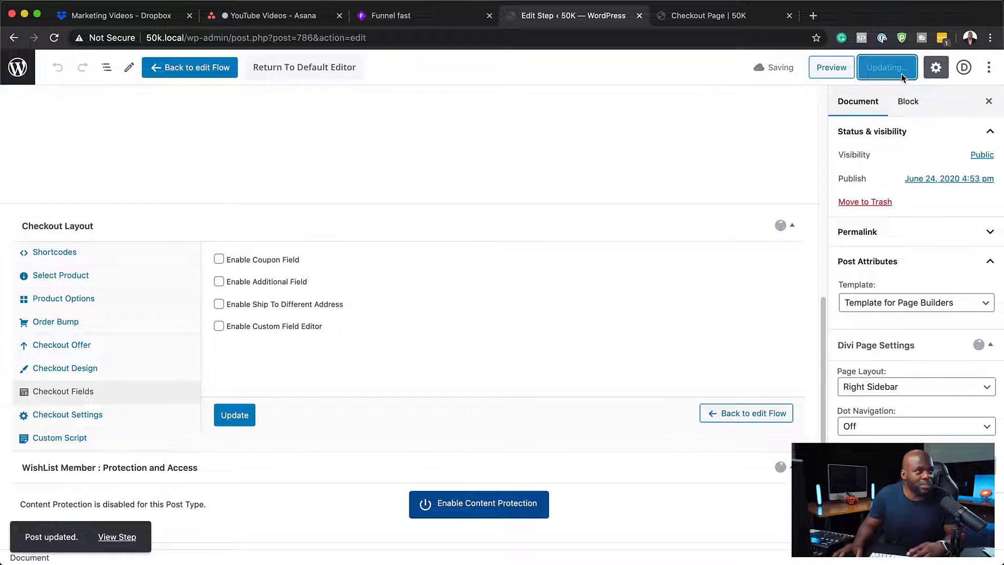
{"action": "left_click", "coordinate": [747, 15]}
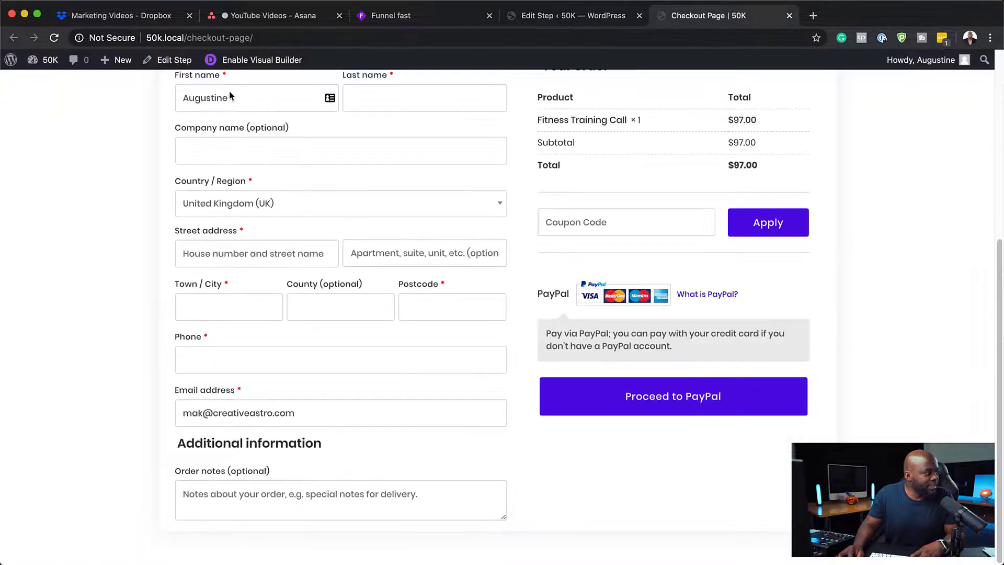
{"action": "left_click", "coordinate": [53, 38]}
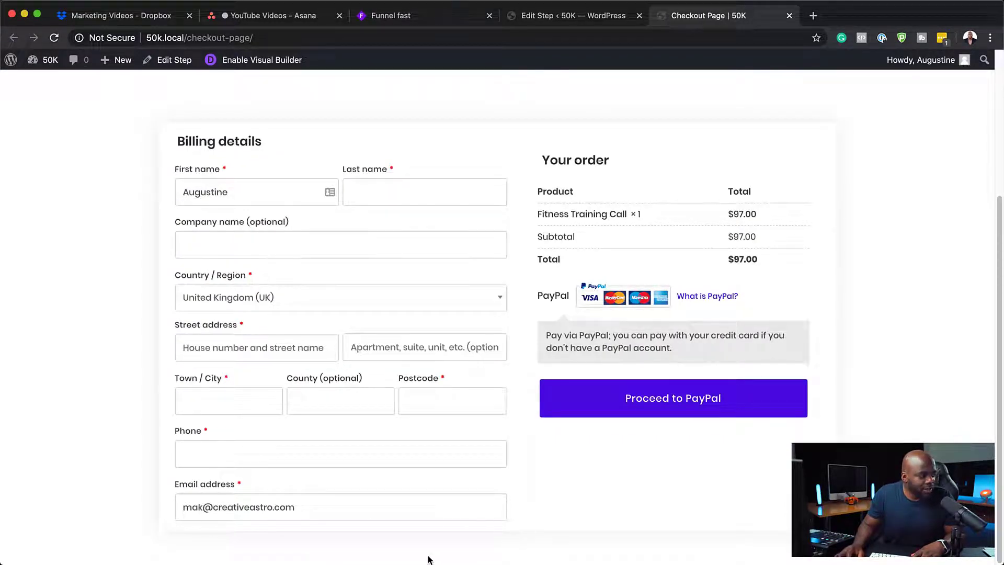
Enable the Custom Field Editor in the checkout step and hide the billing fields Last name, Company name, Country and Street address
{"action": "left_click", "coordinate": [571, 8]}
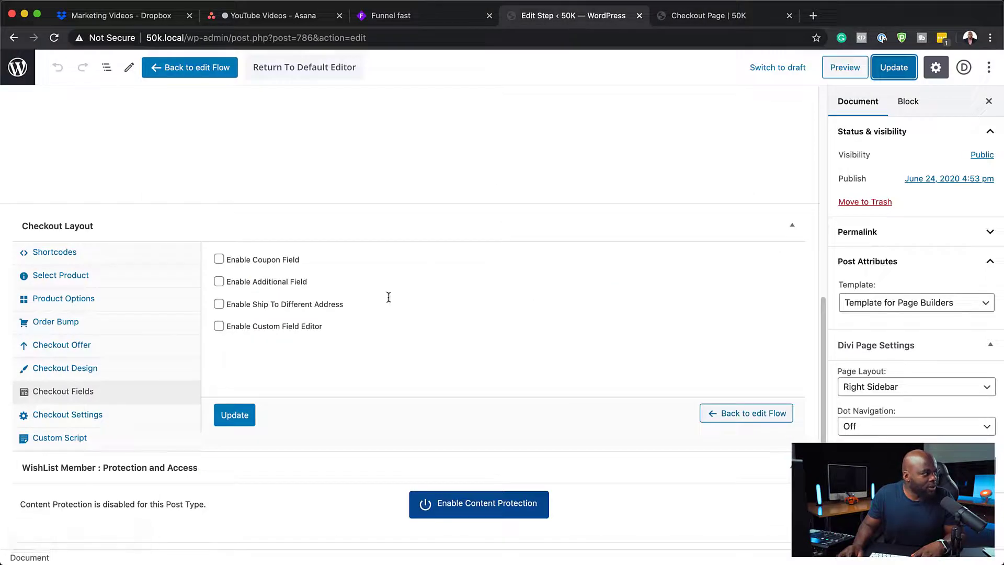
{"action": "left_click", "coordinate": [219, 327]}
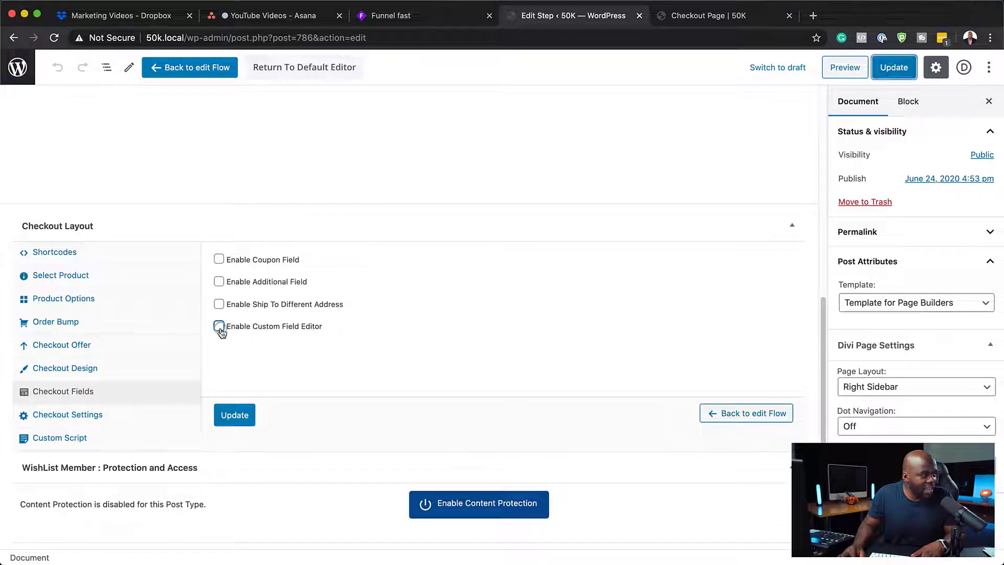
{"action": "scroll", "coordinate": [422, 325], "scroll_direction": "down", "scroll_amount": 3}
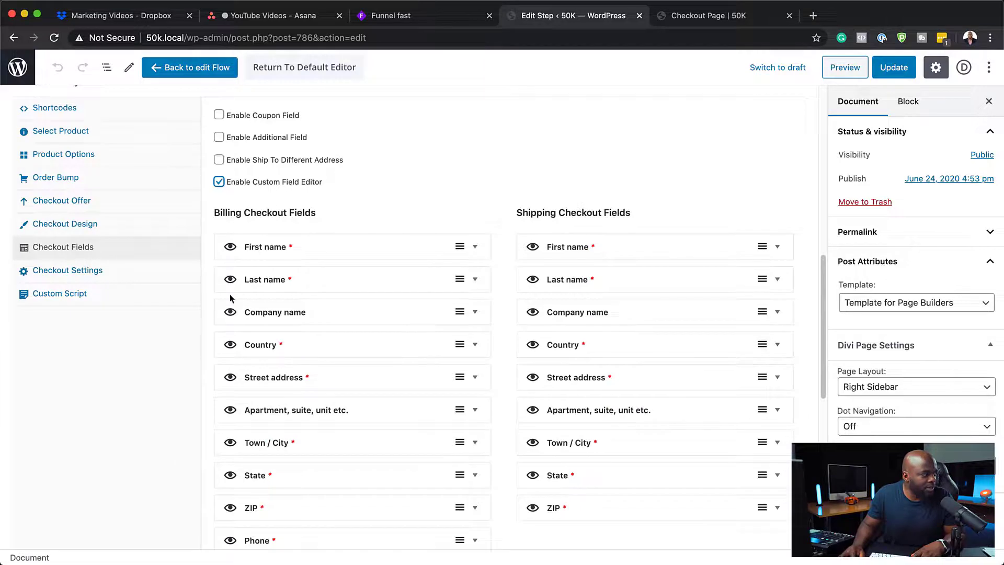
{"action": "left_click", "coordinate": [230, 279]}
{"action": "left_click", "coordinate": [230, 313]}
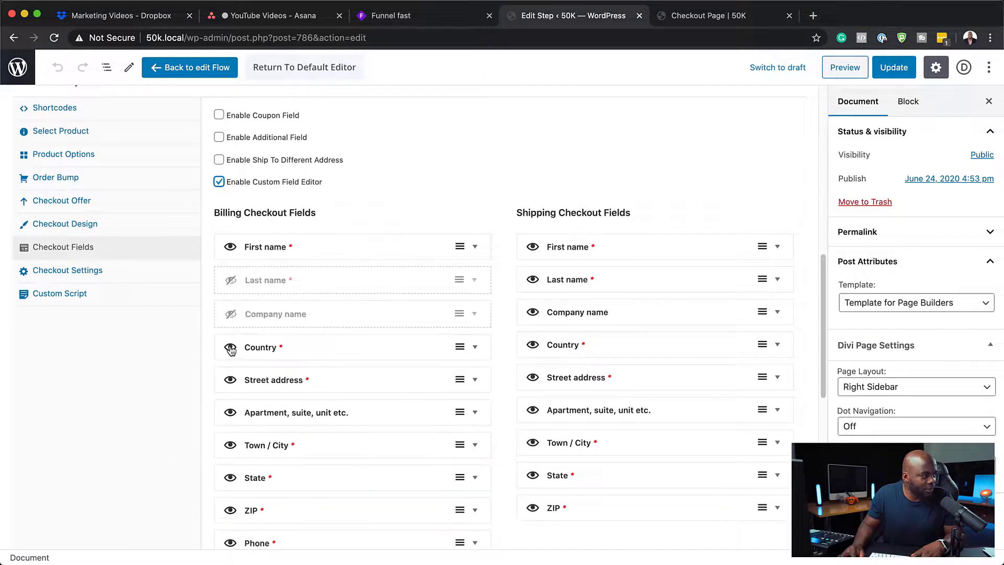
{"action": "left_click", "coordinate": [231, 347]}
{"action": "left_click", "coordinate": [230, 381]}
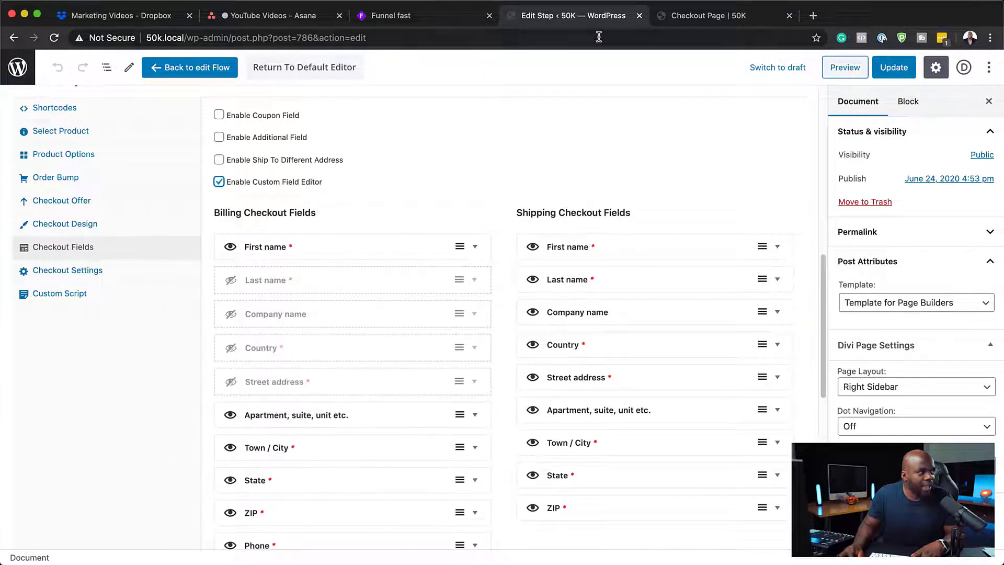
Compare with the live checkout page and hide the billing fields Apartment, Town / City, State, ZIP and Phone
{"action": "left_click", "coordinate": [690, 19]}
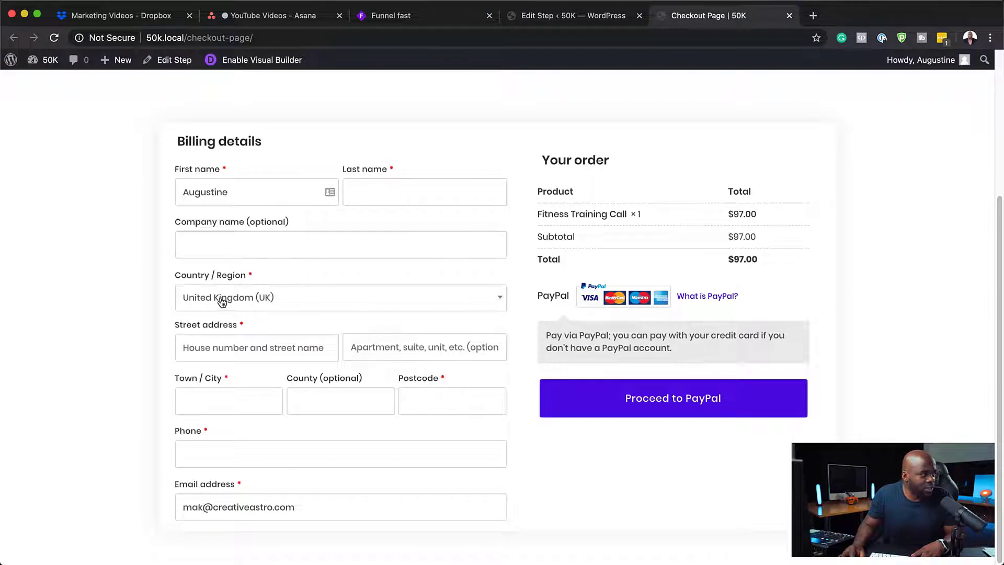
{"action": "left_click", "coordinate": [575, 16]}
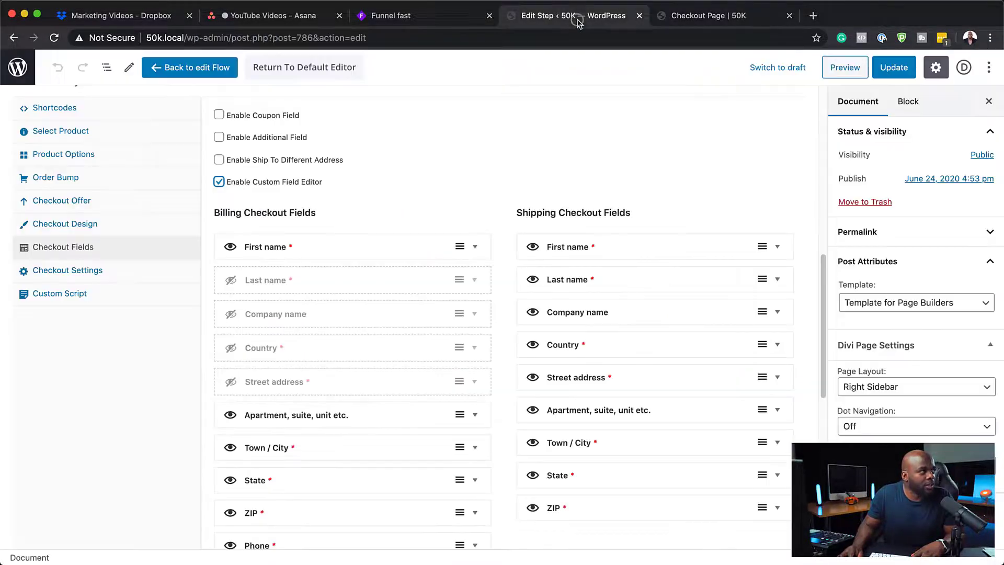
{"action": "scroll", "coordinate": [303, 334], "scroll_direction": "down", "scroll_amount": 3}
{"action": "left_click", "coordinate": [230, 325]}
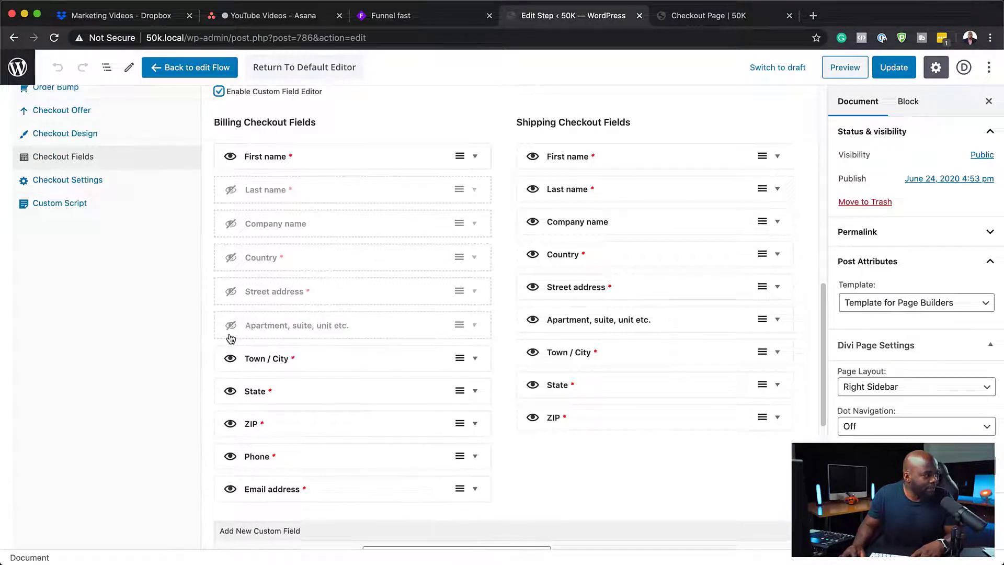
{"action": "left_click", "coordinate": [230, 359]}
{"action": "left_click", "coordinate": [230, 393]}
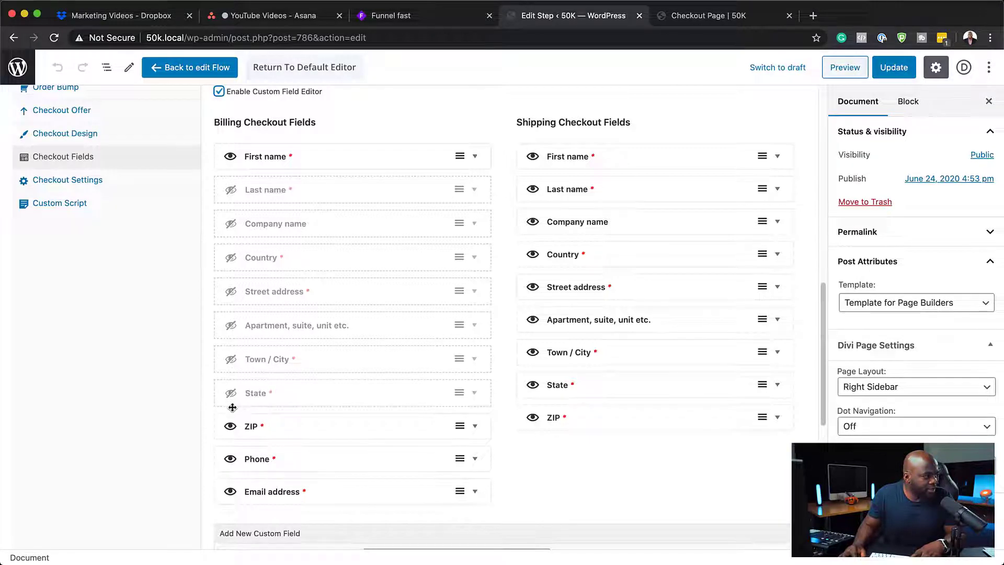
{"action": "left_click", "coordinate": [230, 424]}
{"action": "left_click", "coordinate": [230, 461]}
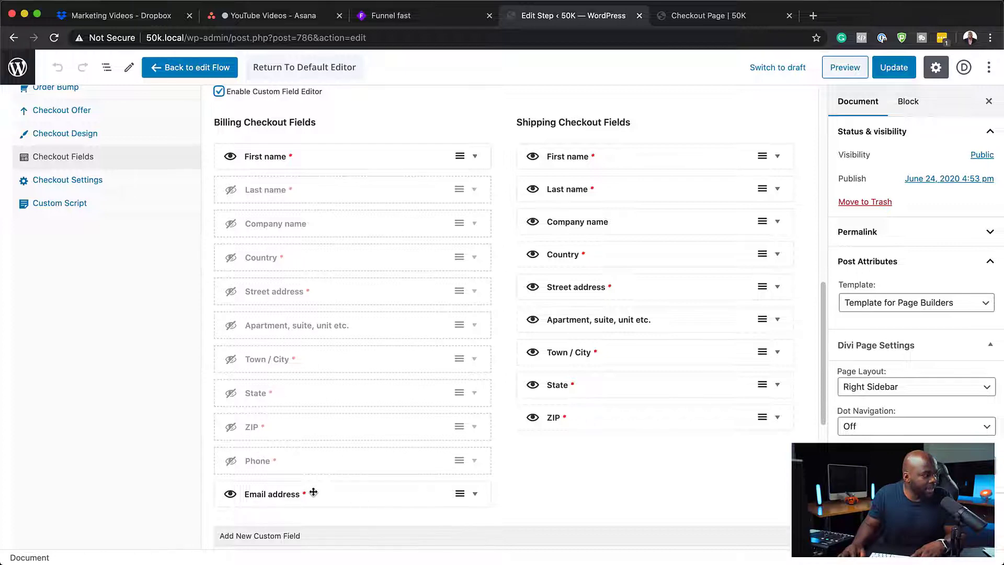
Set the billing First name field's width to 100%, update the step and reload the live checkout page
{"action": "left_click", "coordinate": [475, 156]}
{"action": "left_click", "coordinate": [412, 194]}
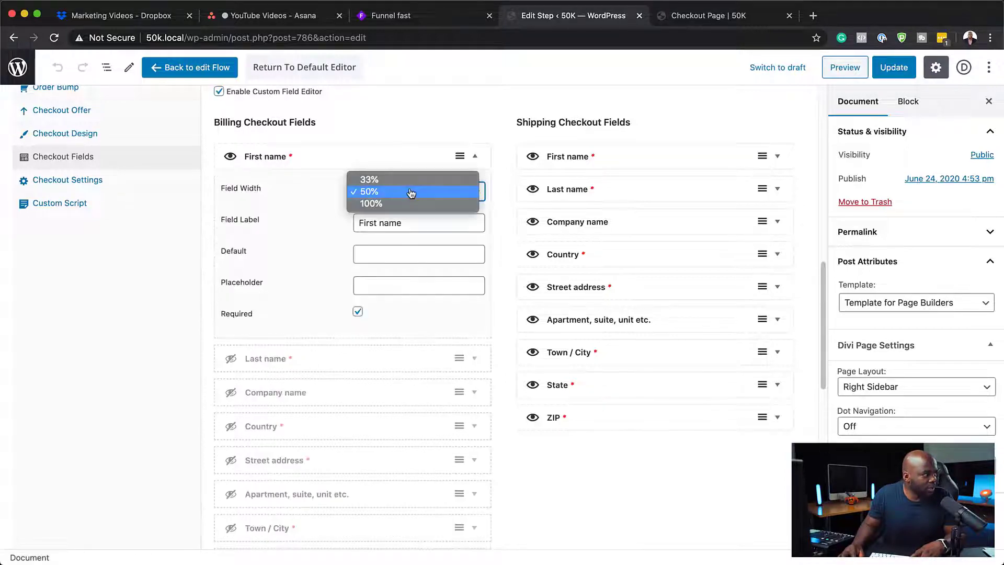
{"action": "left_click", "coordinate": [403, 203]}
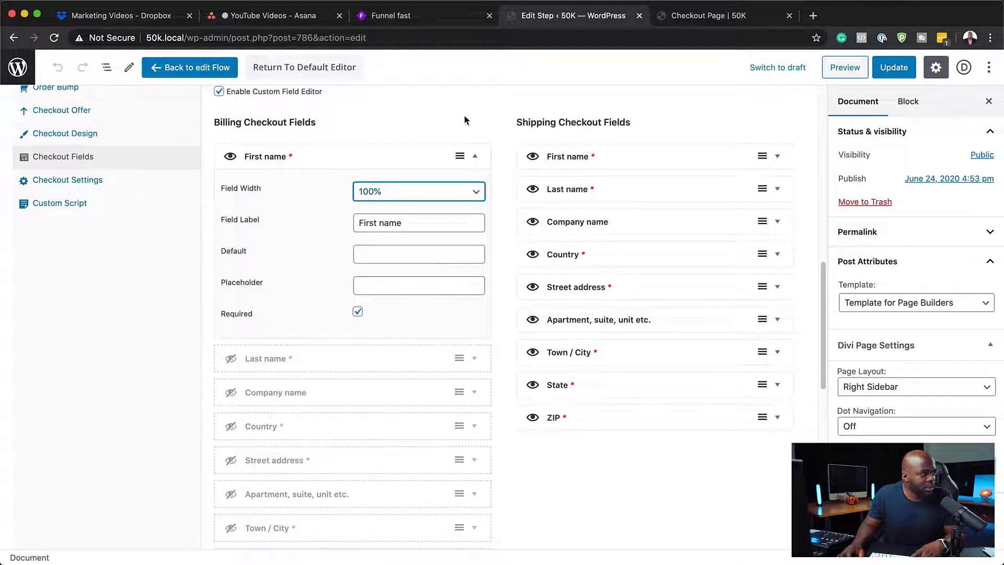
{"action": "left_click", "coordinate": [903, 70]}
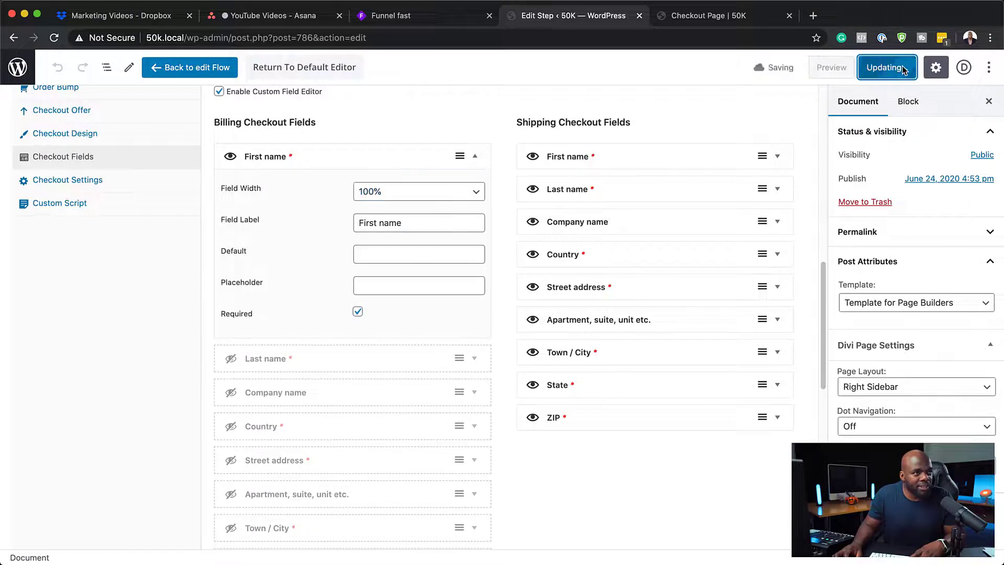
{"action": "left_click", "coordinate": [766, 20]}
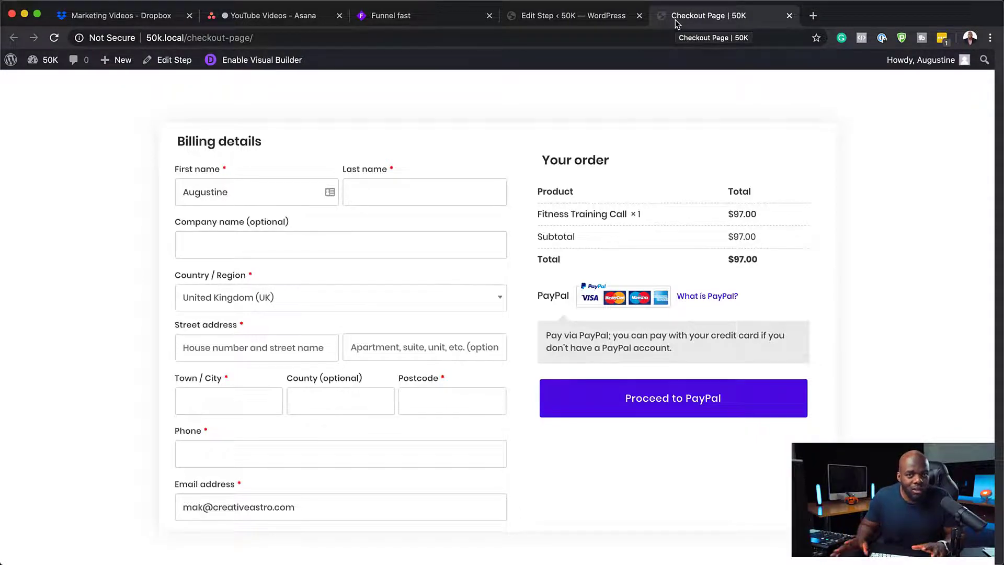
{"action": "left_click", "coordinate": [56, 38]}
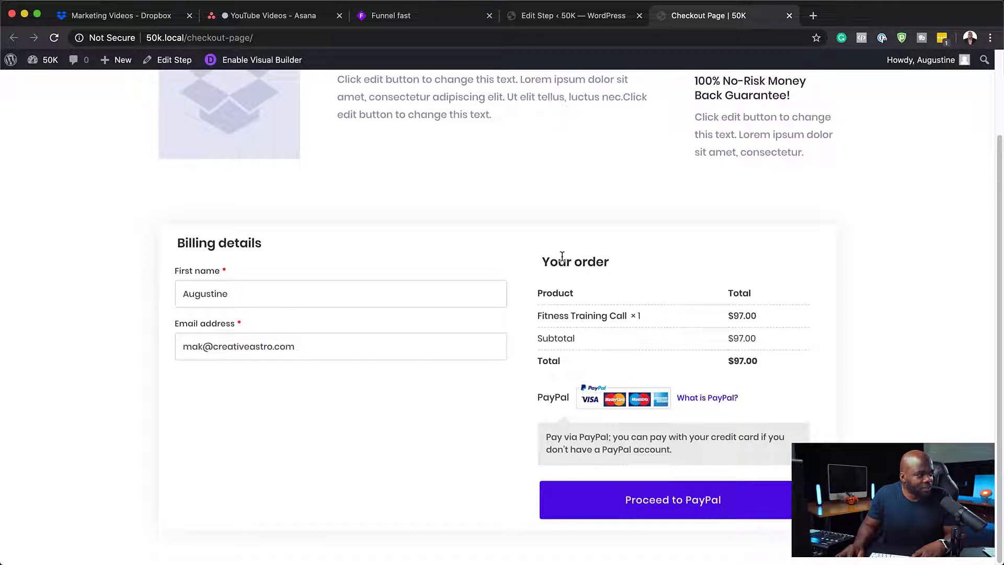
Change the checkout skin to Two Step in the step's Checkout Design and update the step
{"action": "left_click", "coordinate": [601, 17]}
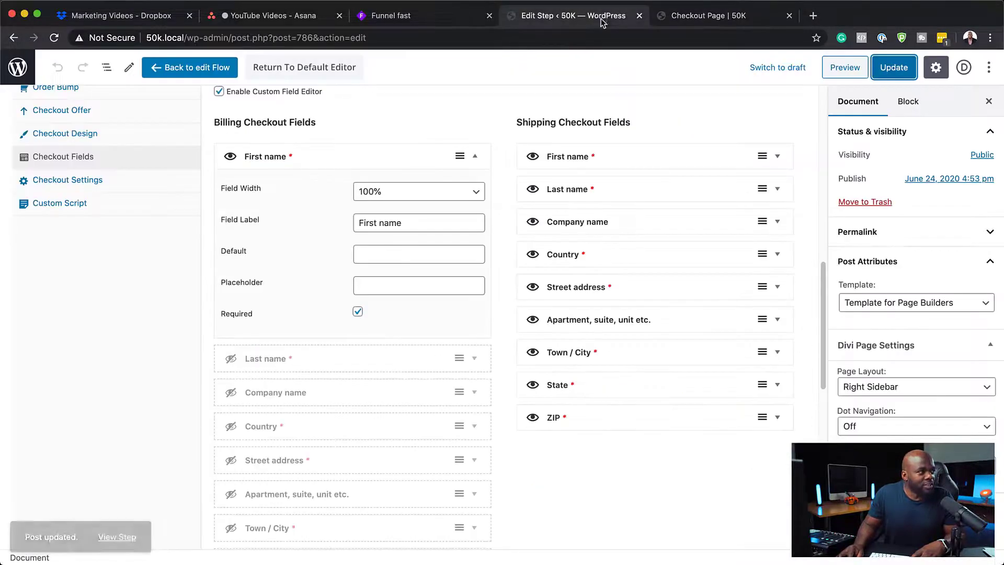
{"action": "scroll", "coordinate": [310, 211], "scroll_direction": "up", "scroll_amount": 2}
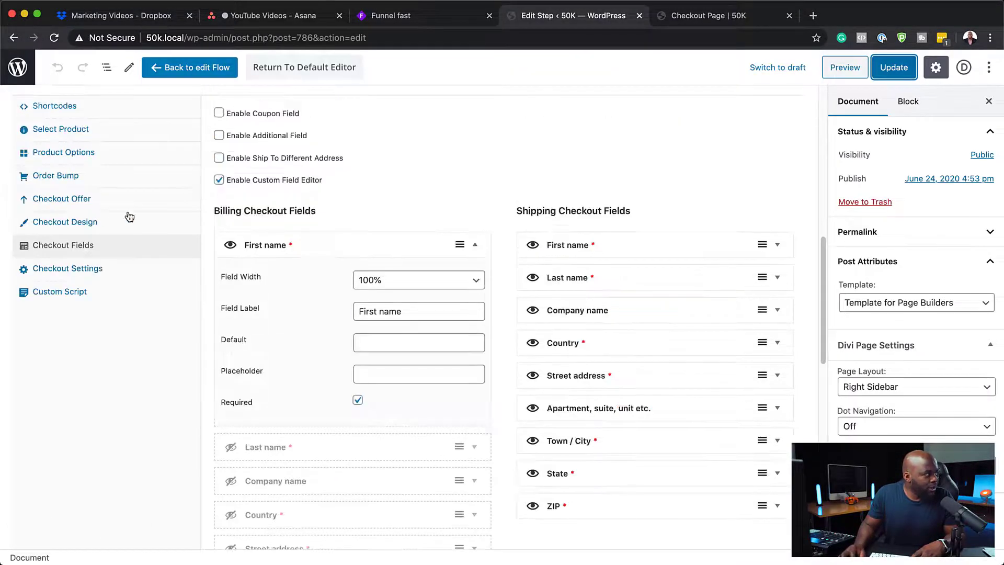
{"action": "left_click", "coordinate": [103, 223]}
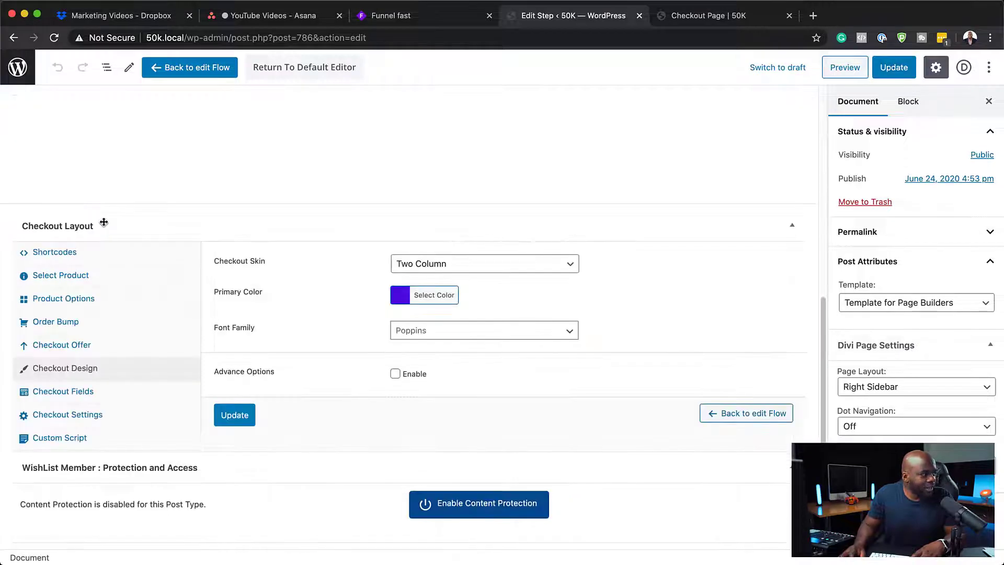
{"action": "left_click", "coordinate": [531, 264]}
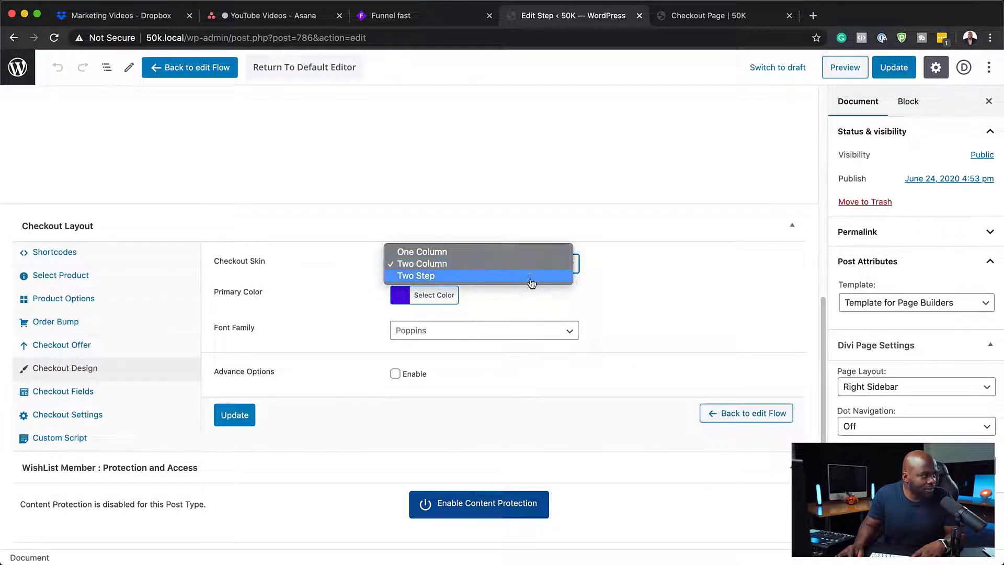
{"action": "left_click", "coordinate": [531, 276]}
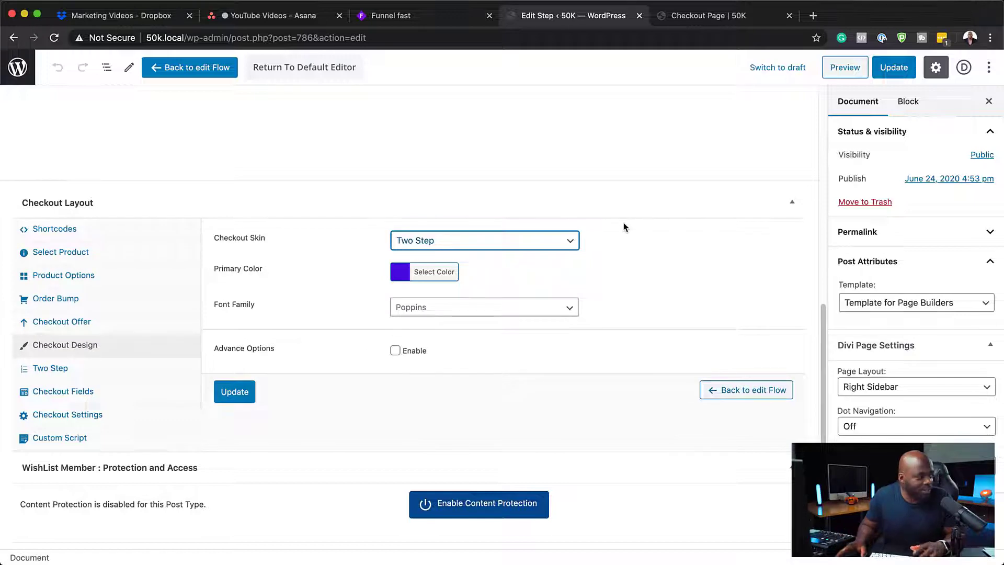
{"action": "left_click", "coordinate": [893, 67]}
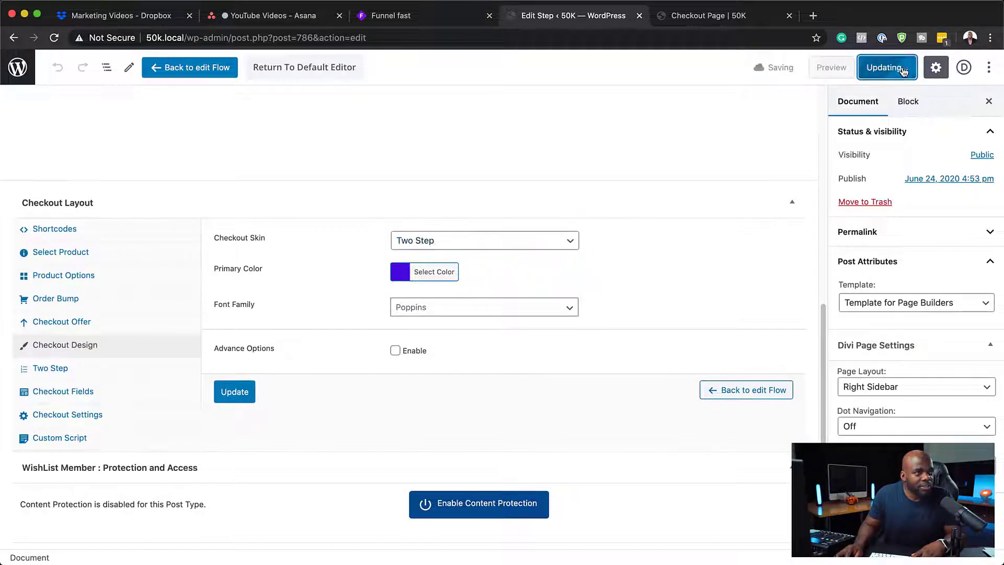
Reload the live checkout page and examine both the Shipping and Payment stages of the checkout form
{"action": "left_click", "coordinate": [708, 15]}
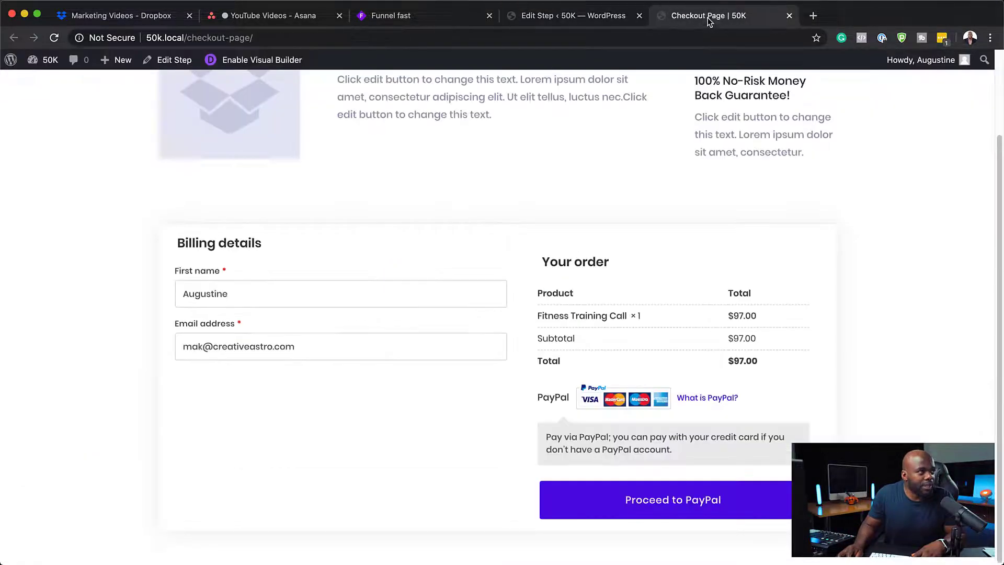
{"action": "left_click", "coordinate": [54, 38]}
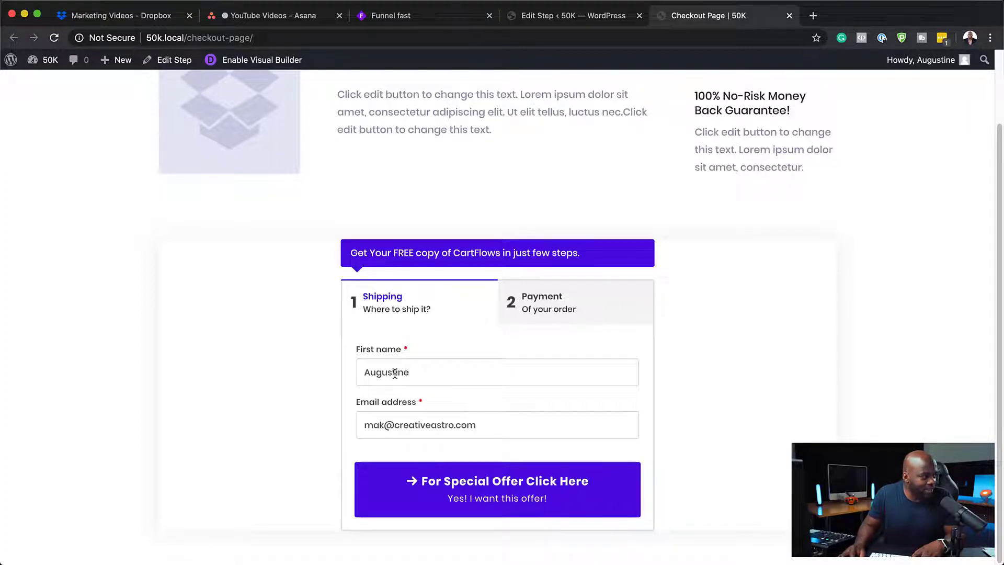
{"action": "left_click", "coordinate": [596, 307]}
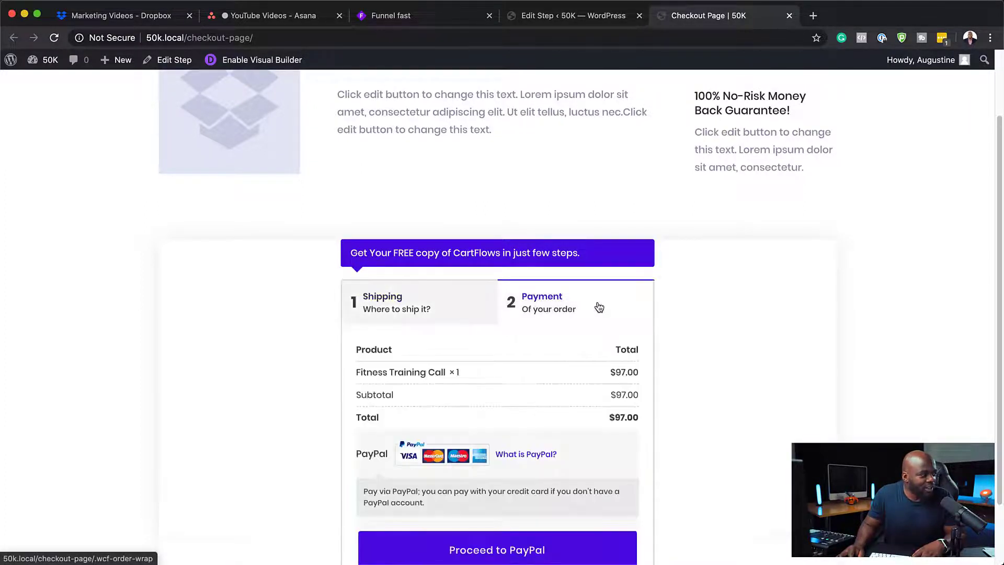
{"action": "left_click", "coordinate": [465, 314]}
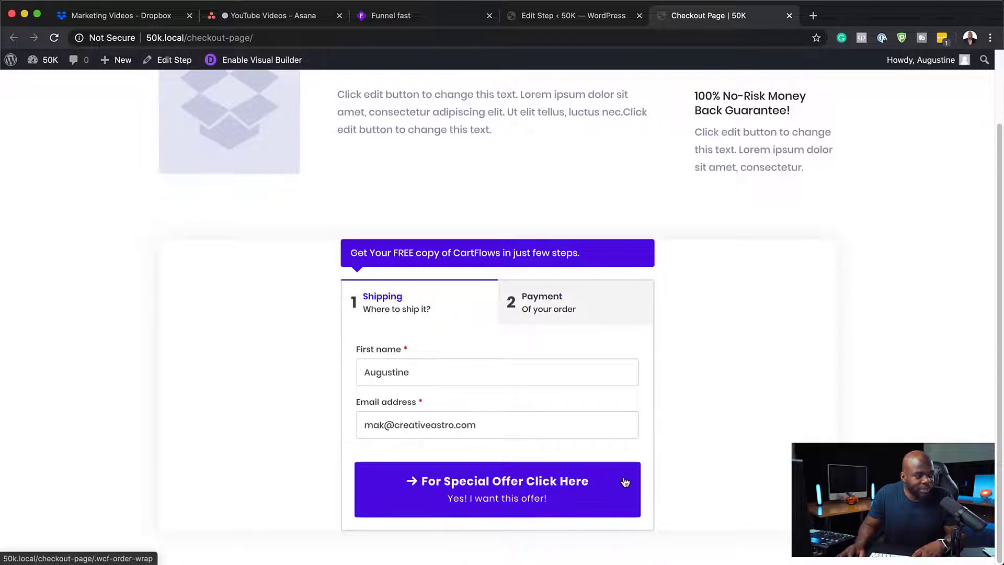
Change the checkout design's primary color to the orange preset swatch and update the step
{"action": "left_click", "coordinate": [575, 16]}
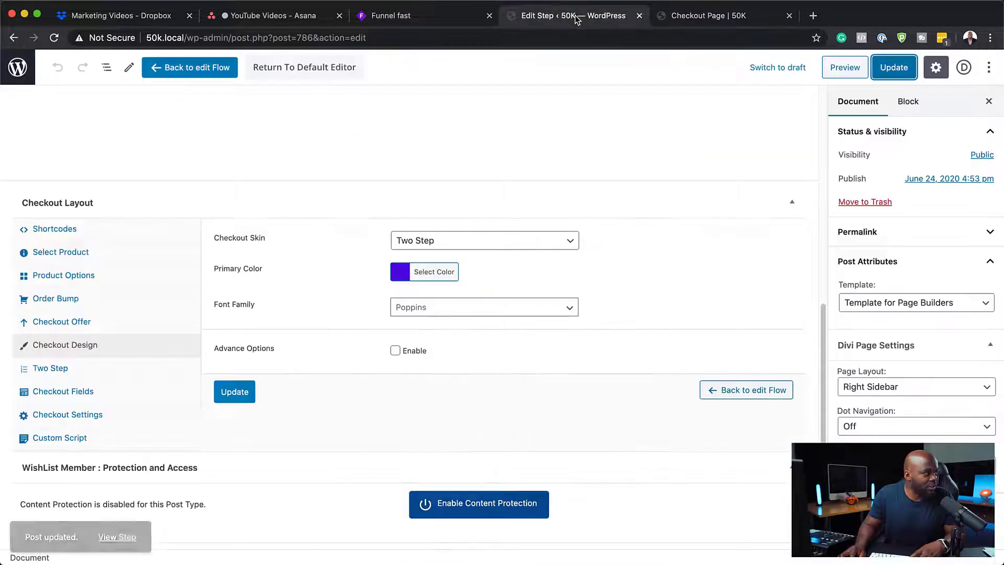
{"action": "left_click", "coordinate": [403, 272]}
{"action": "scroll", "coordinate": [401, 277], "scroll_direction": "down", "scroll_amount": 2}
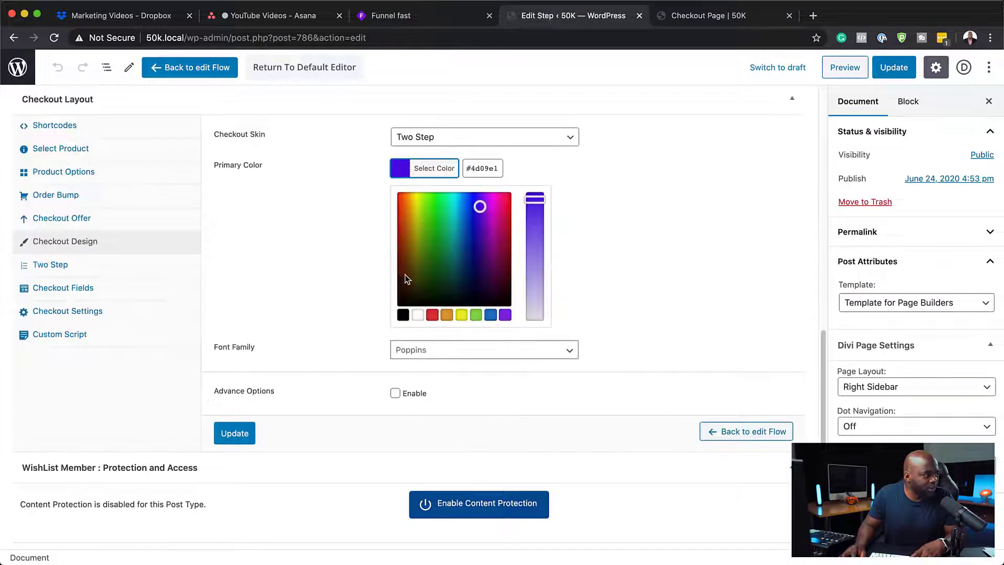
{"action": "left_click", "coordinate": [431, 315]}
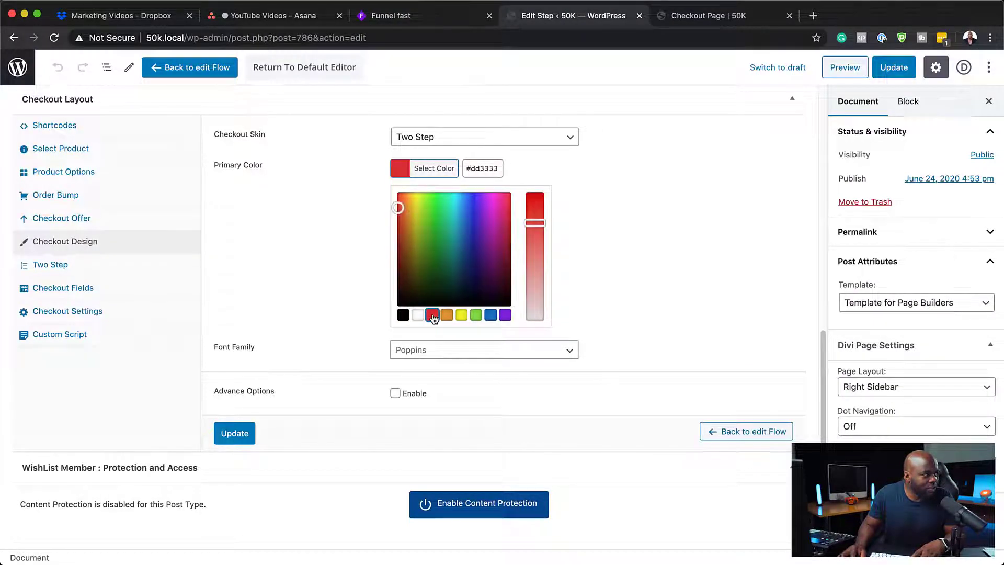
{"action": "left_click", "coordinate": [446, 314]}
{"action": "left_click", "coordinate": [893, 67]}
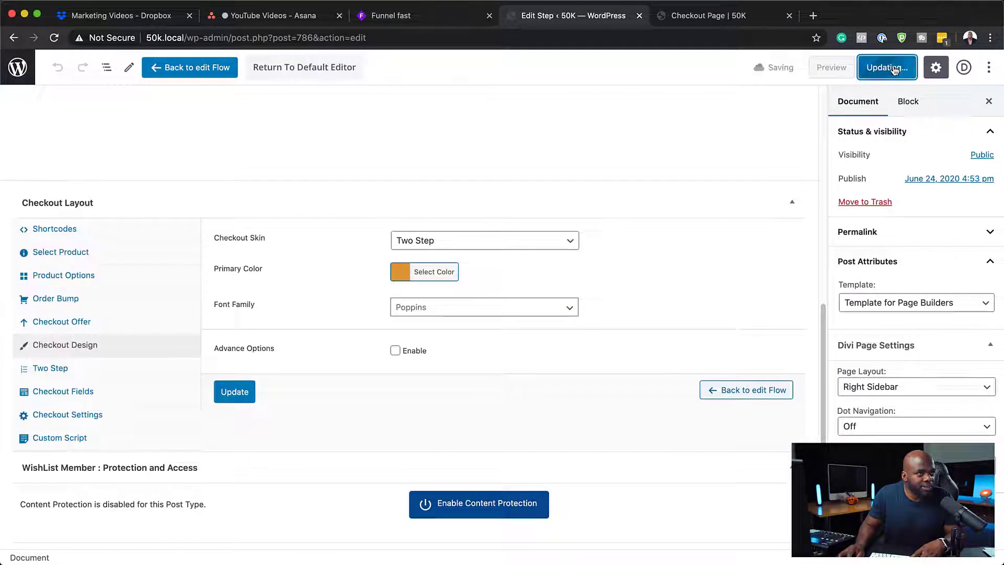
Reload the live checkout page and examine the recolored banner text and special offer button
{"action": "left_click", "coordinate": [736, 21]}
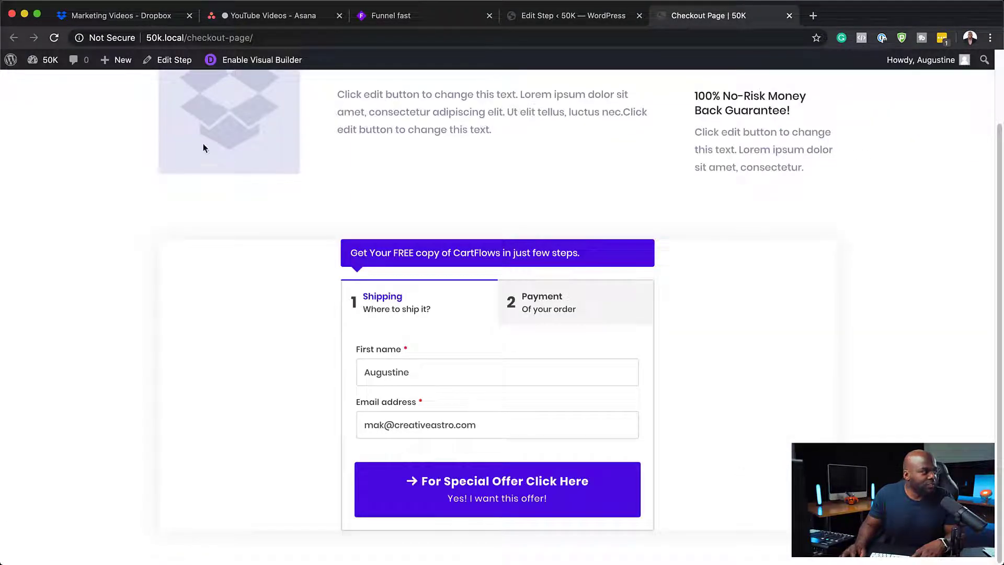
{"action": "left_click", "coordinate": [55, 39]}
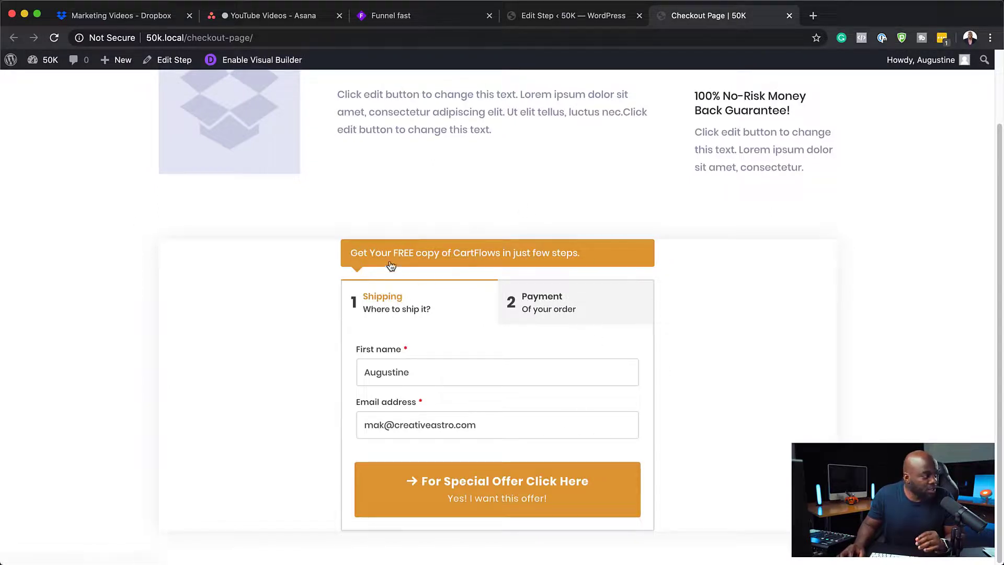
{"action": "left_click_drag", "start_coordinate": [352, 253], "coordinate": [625, 256]}
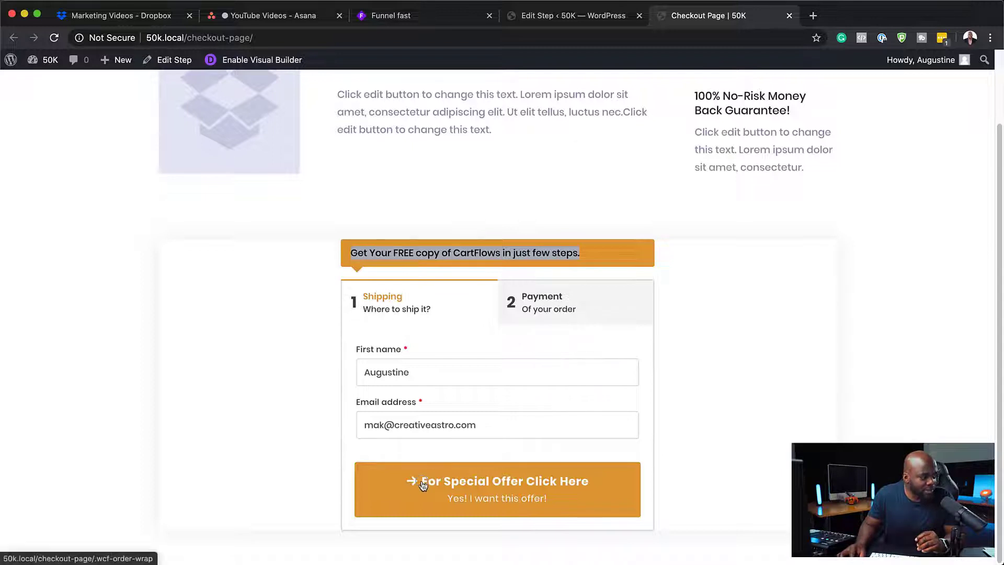
{"action": "left_click_drag", "start_coordinate": [420, 483], "coordinate": [269, 298]}
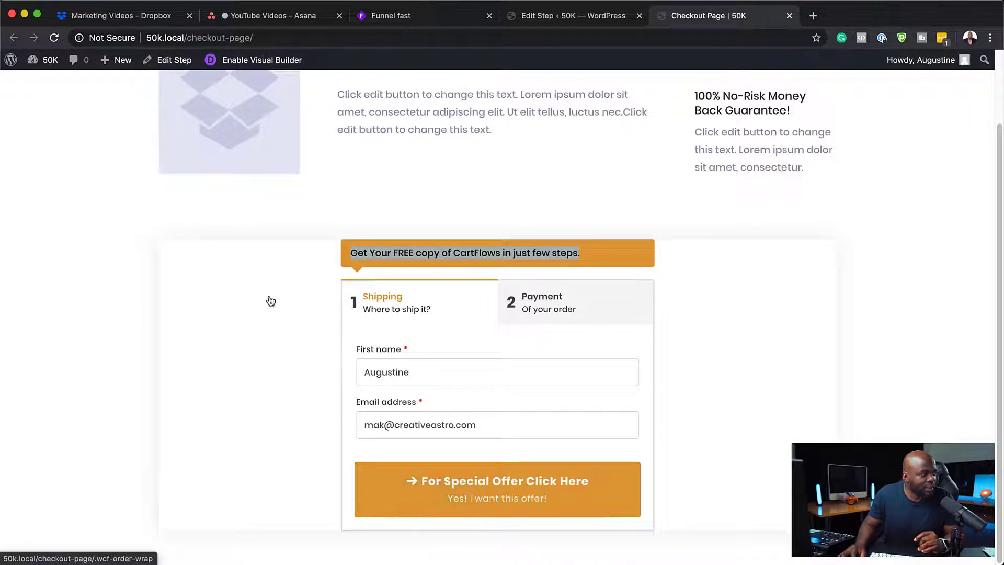
Enable the order bump in the checkout step's settings and review its checkbox label and product selection
{"action": "left_click", "coordinate": [580, 15]}
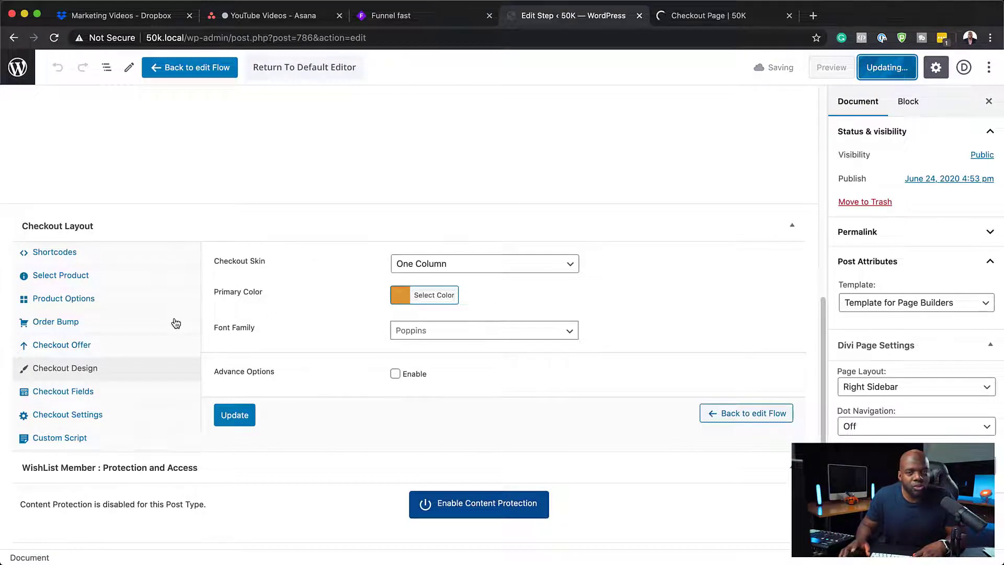
{"action": "left_click", "coordinate": [100, 325]}
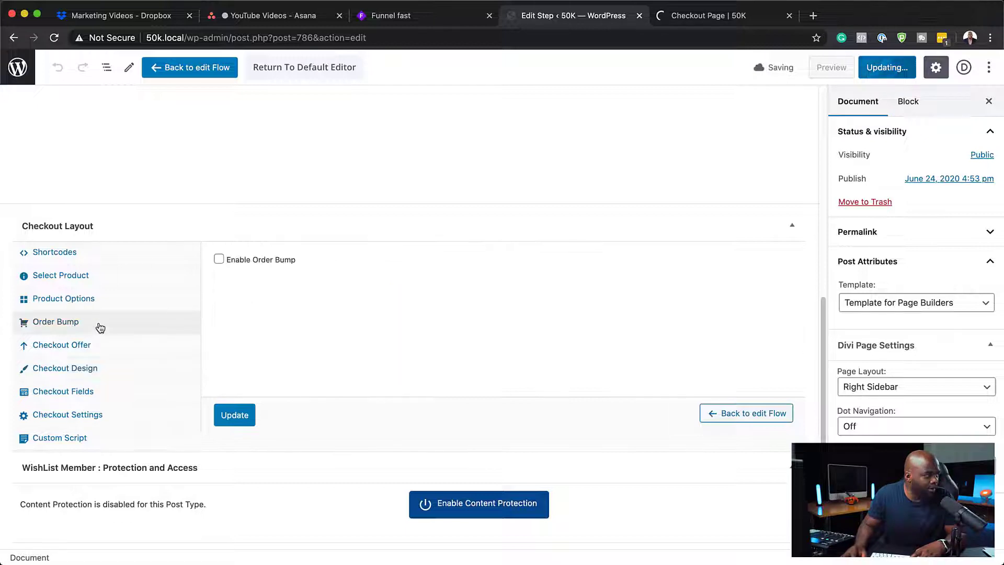
{"action": "left_click", "coordinate": [219, 259]}
{"action": "scroll", "coordinate": [220, 264], "scroll_direction": "down", "scroll_amount": 3}
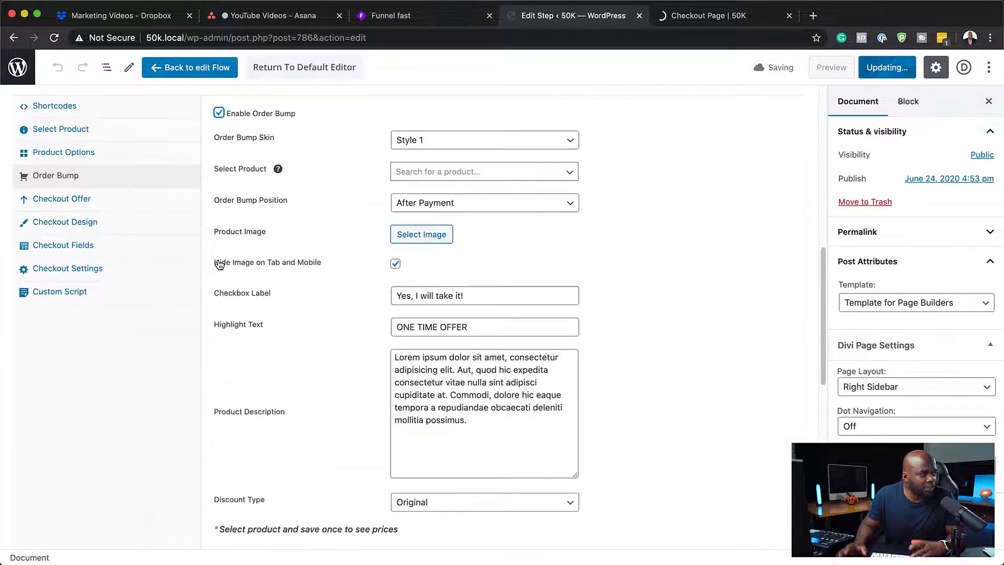
{"action": "triple_click", "coordinate": [471, 296]}
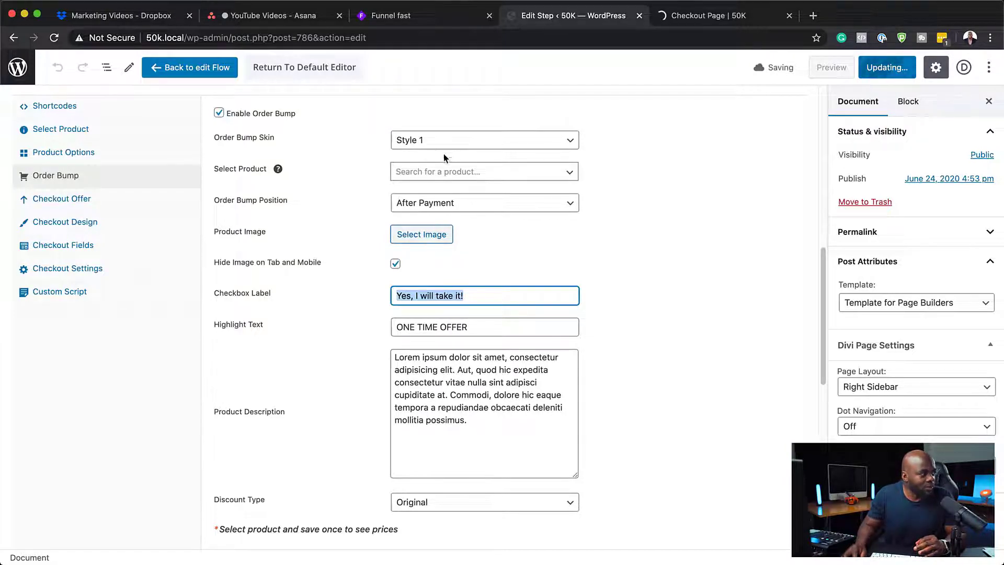
{"action": "left_click", "coordinate": [429, 172]}
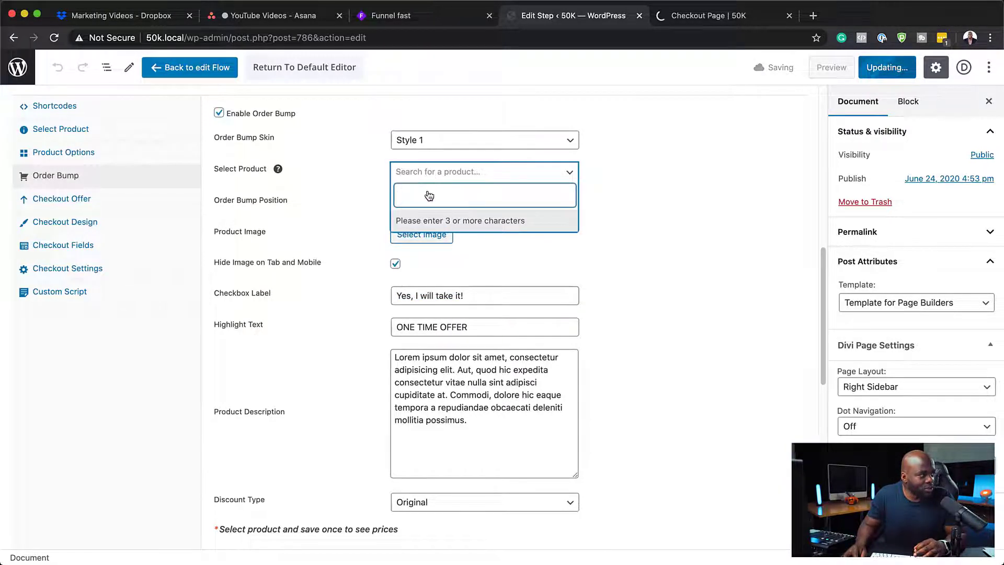
{"action": "left_click", "coordinate": [661, 165]}
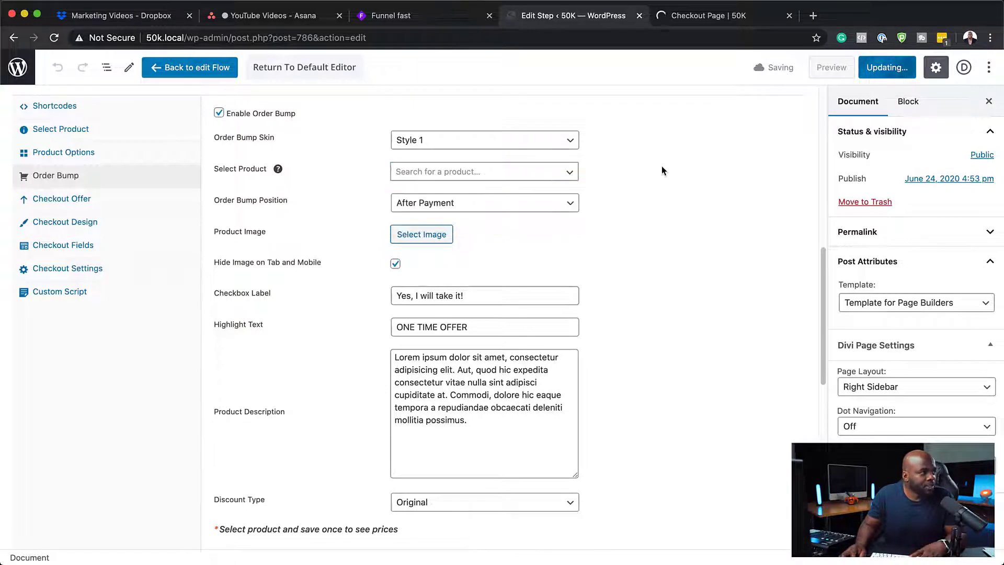
Enable the checkout offer and review its sub-title text, product description, pricing and style options
{"action": "left_click", "coordinate": [84, 202]}
{"action": "left_click", "coordinate": [217, 259]}
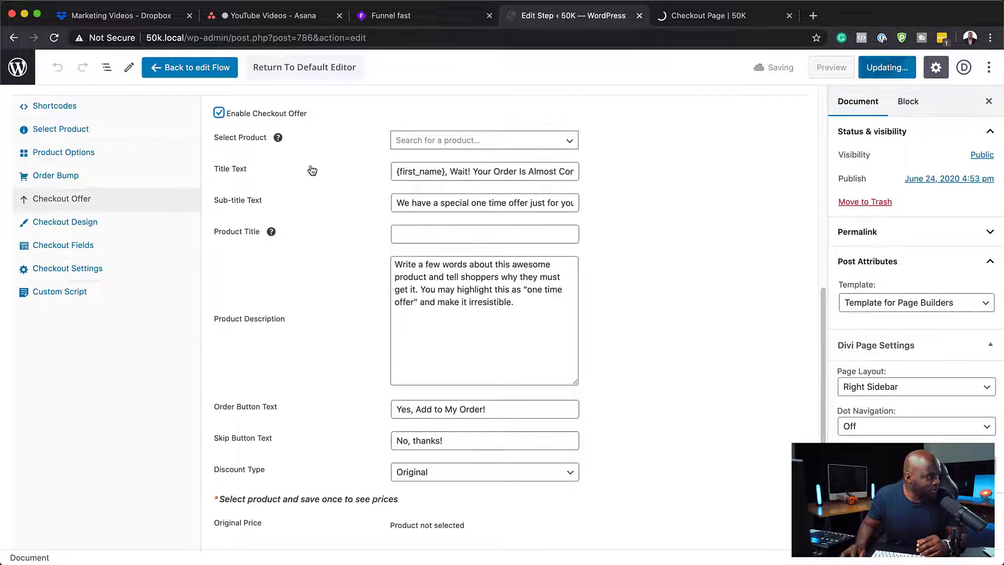
{"action": "left_click_drag", "start_coordinate": [399, 204], "coordinate": [580, 207]}
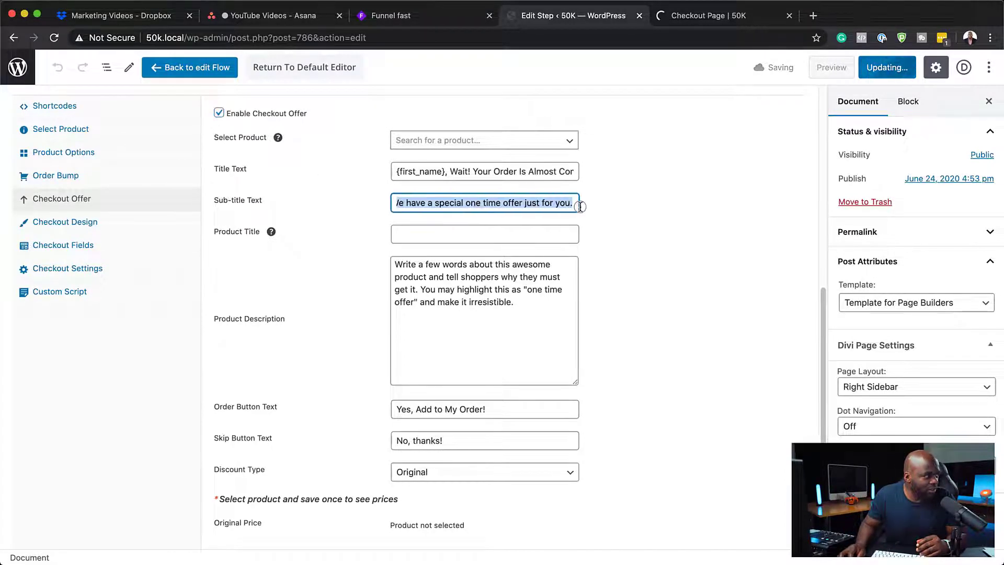
{"action": "left_click_drag", "start_coordinate": [395, 264], "coordinate": [529, 336]}
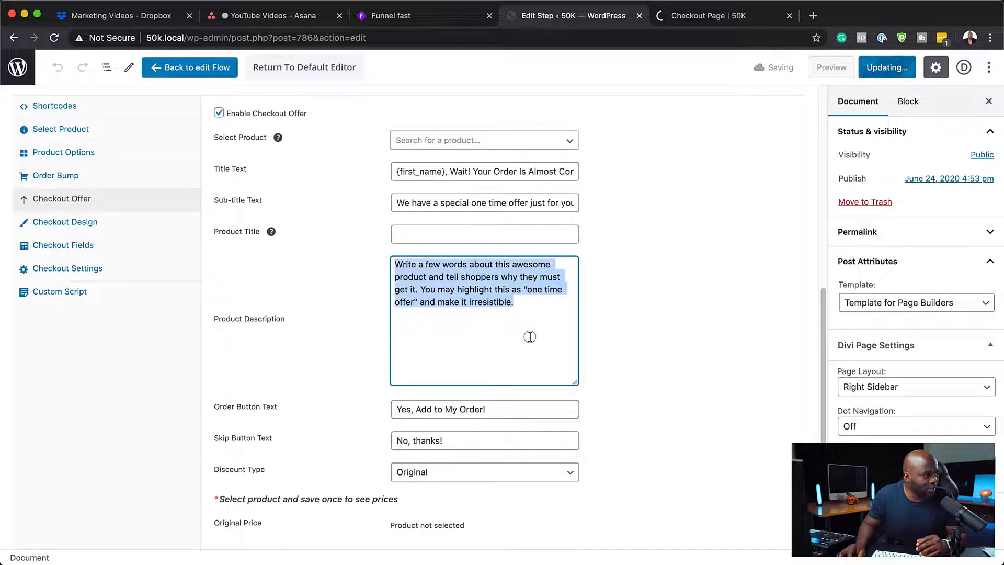
{"action": "scroll", "coordinate": [444, 425], "scroll_direction": "down", "scroll_amount": 5}
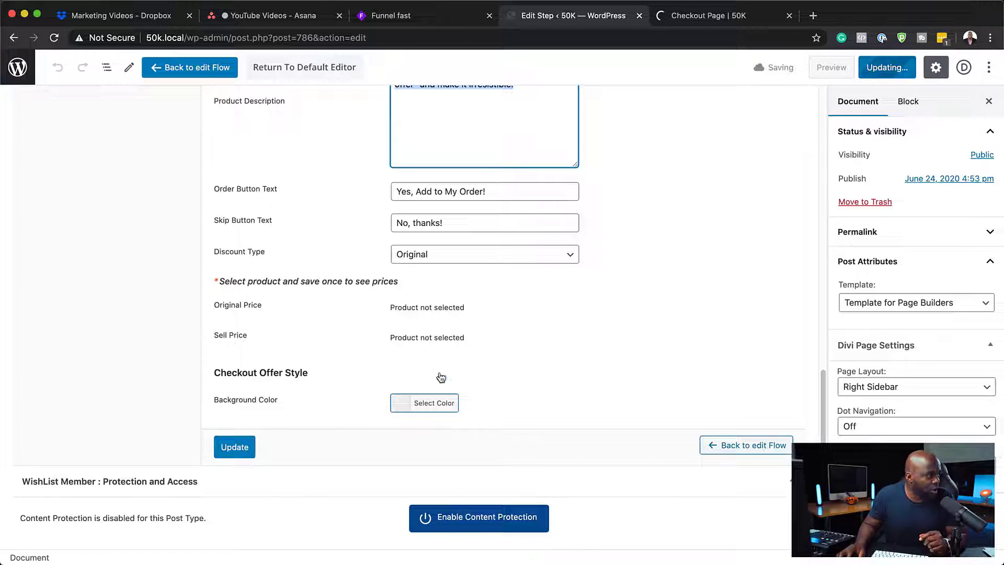
{"action": "scroll", "coordinate": [370, 254], "scroll_direction": "up", "scroll_amount": 1}
{"action": "scroll", "coordinate": [397, 264], "scroll_direction": "up", "scroll_amount": 1}
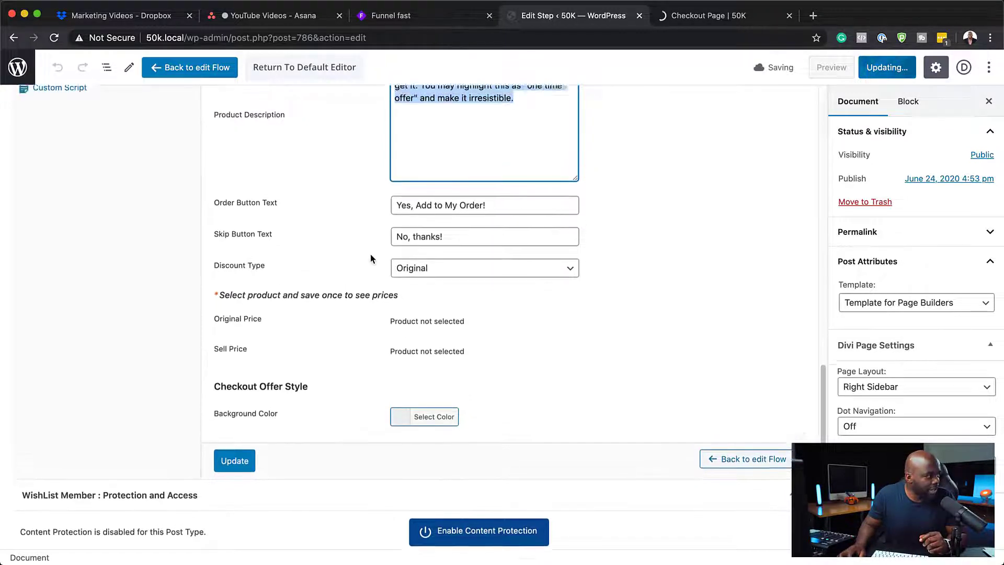
Set the checkout offer's discount type to Discount Percentage with a discount value of 20
{"action": "left_click", "coordinate": [498, 285]}
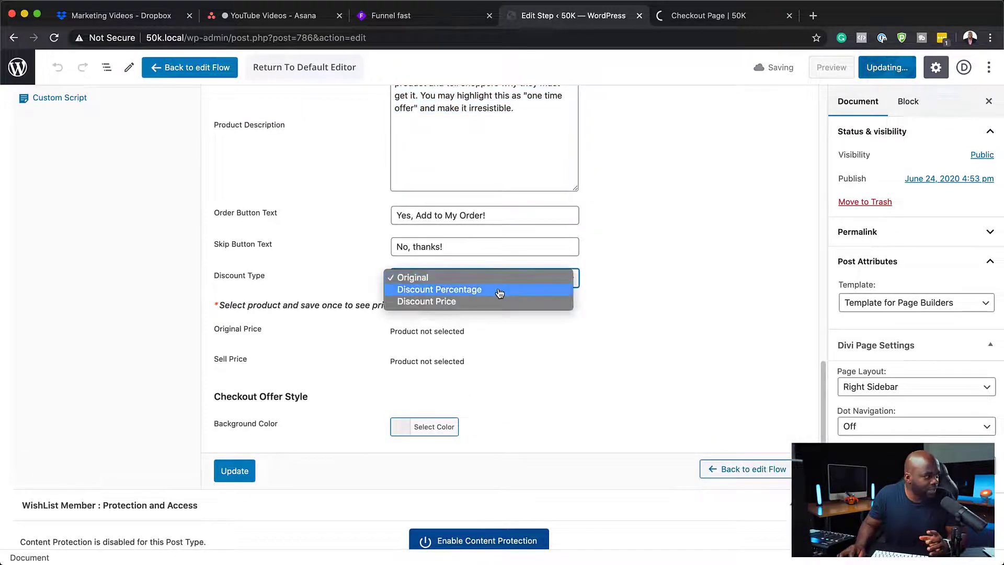
{"action": "left_click", "coordinate": [498, 288]}
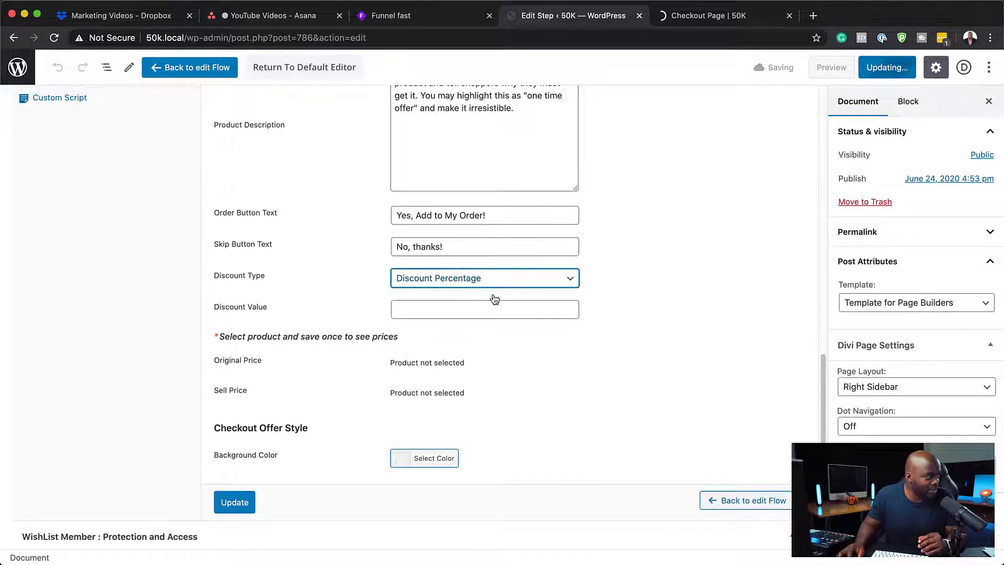
{"action": "left_click", "coordinate": [456, 310]}
{"action": "type", "text": "20"}
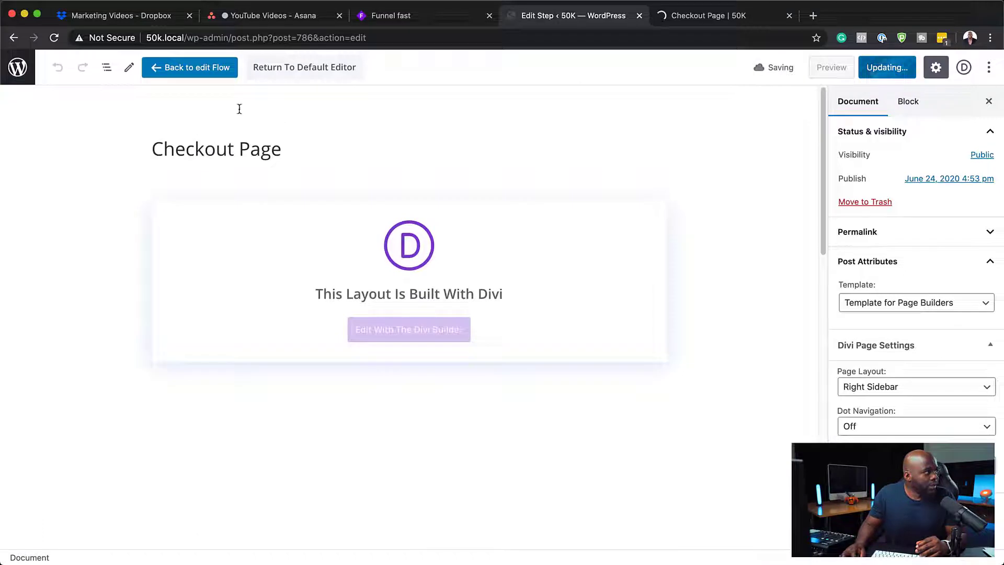
Return to the Fitness Call flow without saving and browse the Downsell and Upsell templates in the Steps Library
{"action": "left_click", "coordinate": [190, 69]}
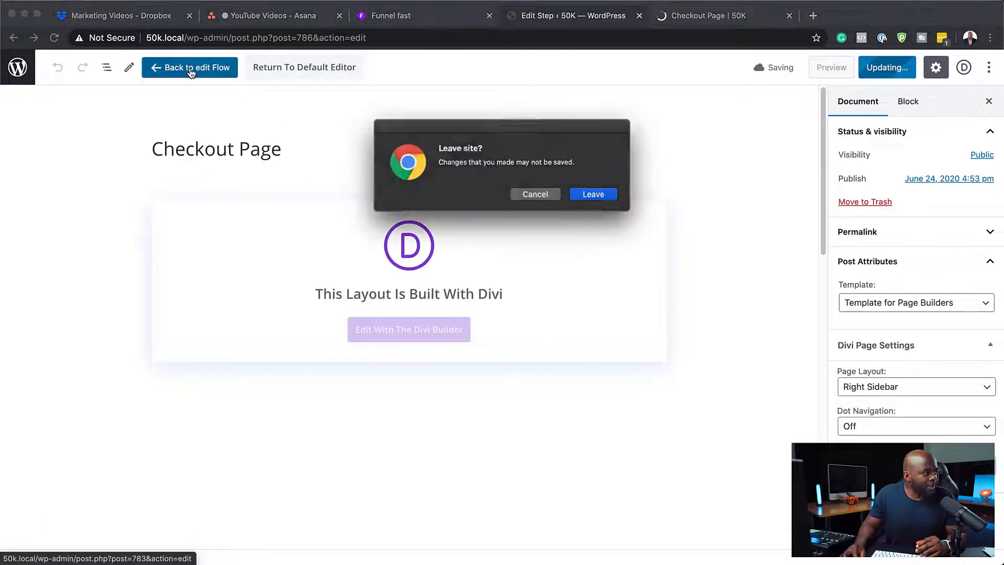
{"action": "left_click", "coordinate": [602, 195]}
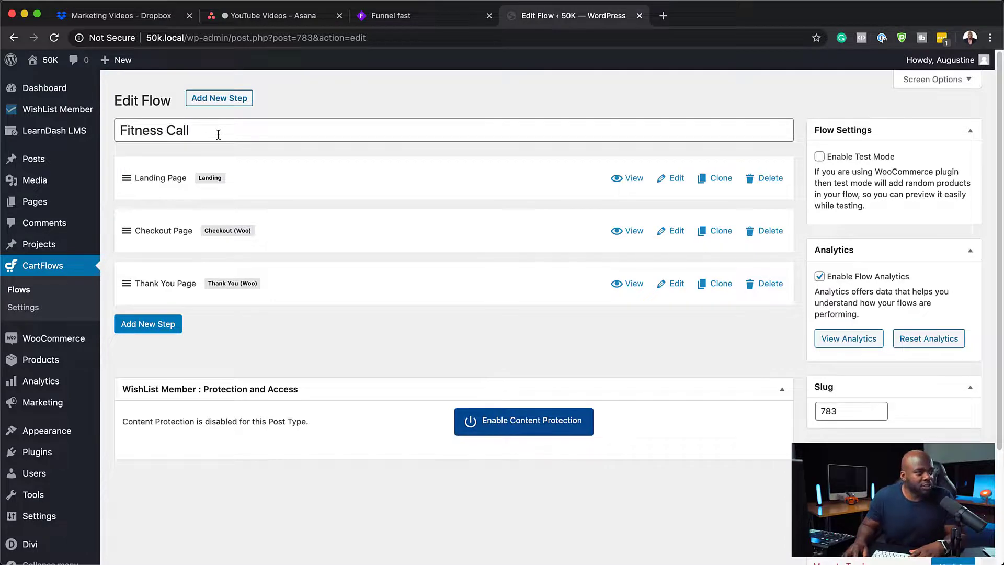
{"action": "left_click", "coordinate": [165, 329]}
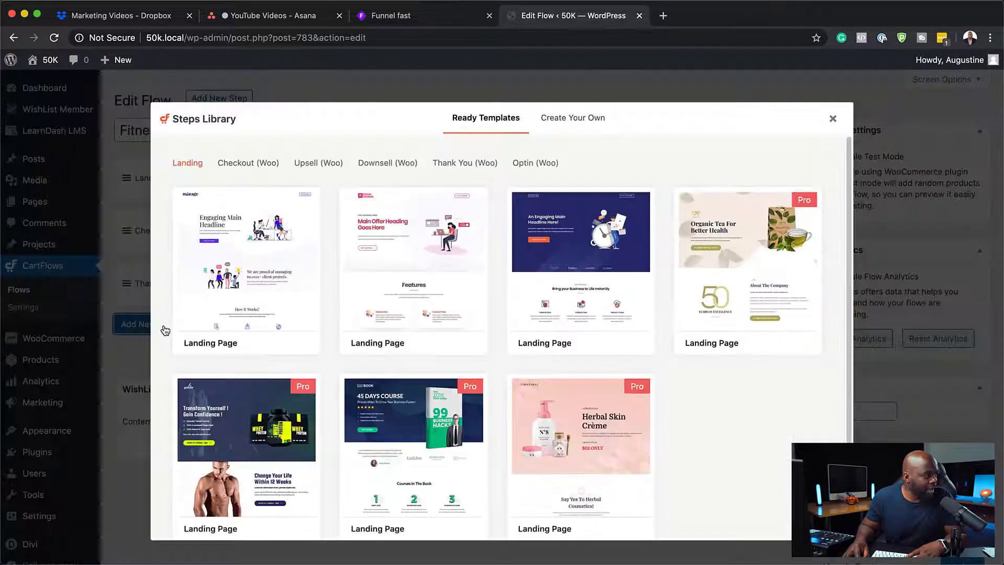
{"action": "left_click", "coordinate": [389, 165]}
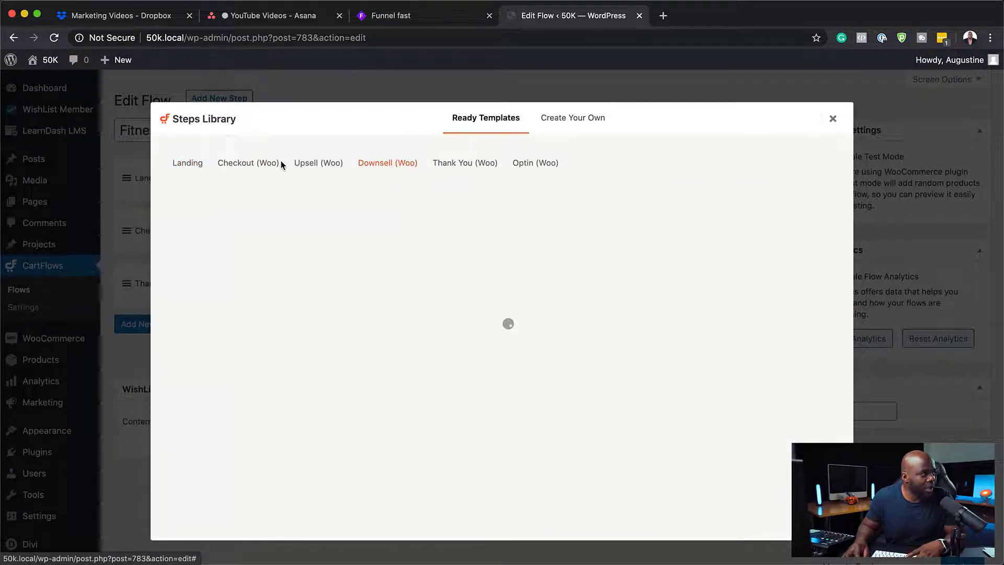
{"action": "left_click", "coordinate": [317, 168]}
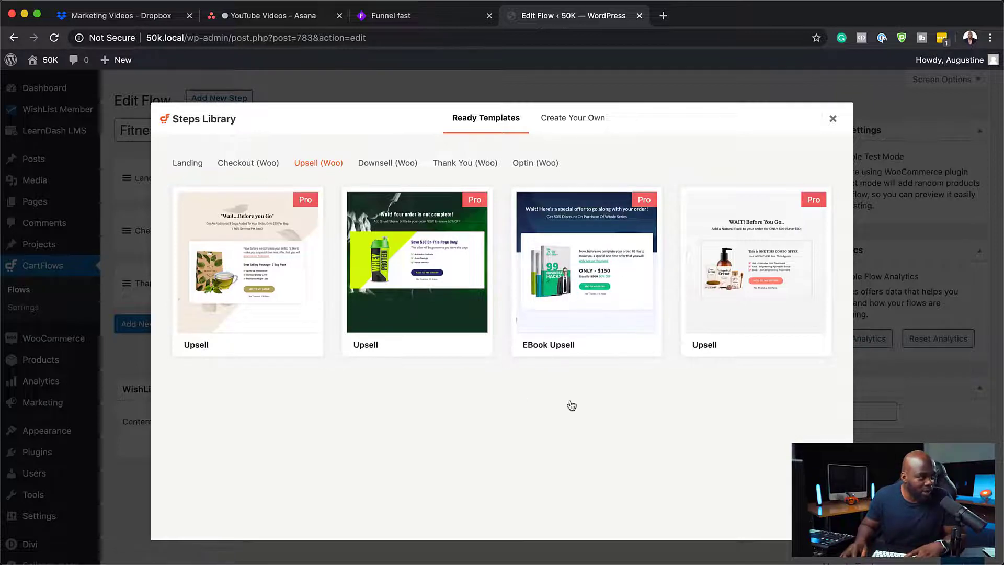
{"action": "left_click", "coordinate": [833, 119]}
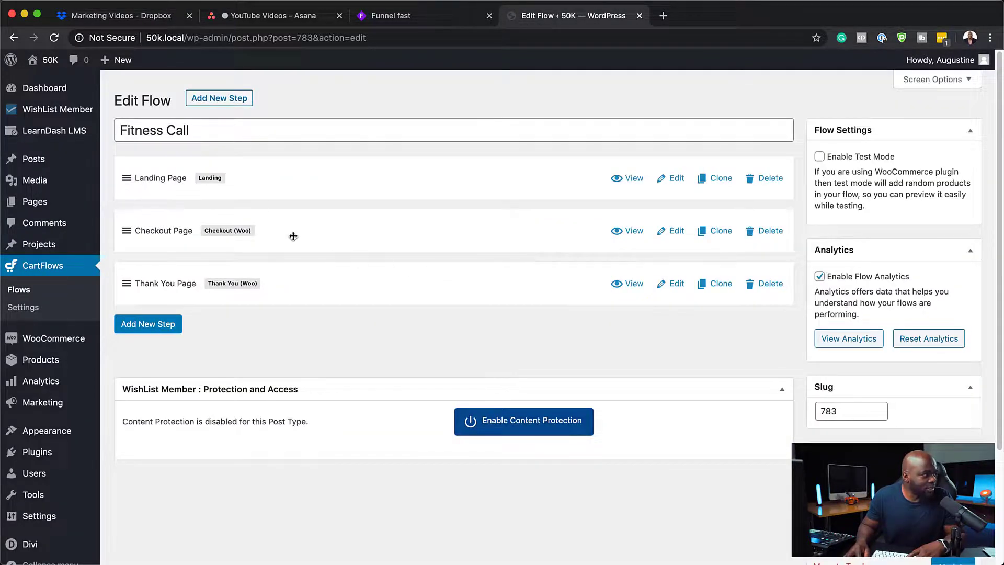
Try reordering the flow by moving Checkout Page below Thank You Page, and restore the original order
{"action": "left_click_drag", "start_coordinate": [293, 232], "coordinate": [298, 275]}
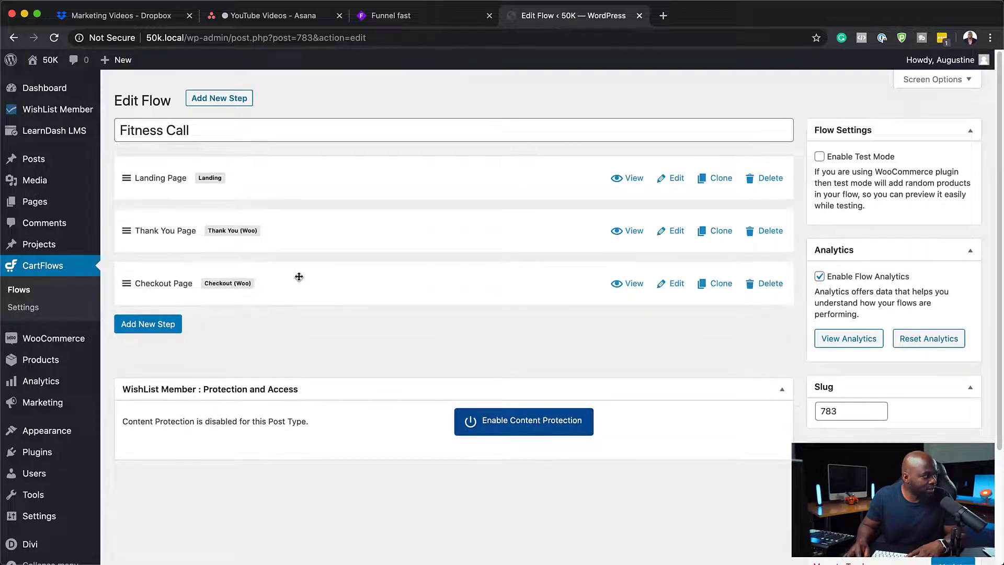
{"action": "left_click_drag", "start_coordinate": [285, 226], "coordinate": [287, 282]}
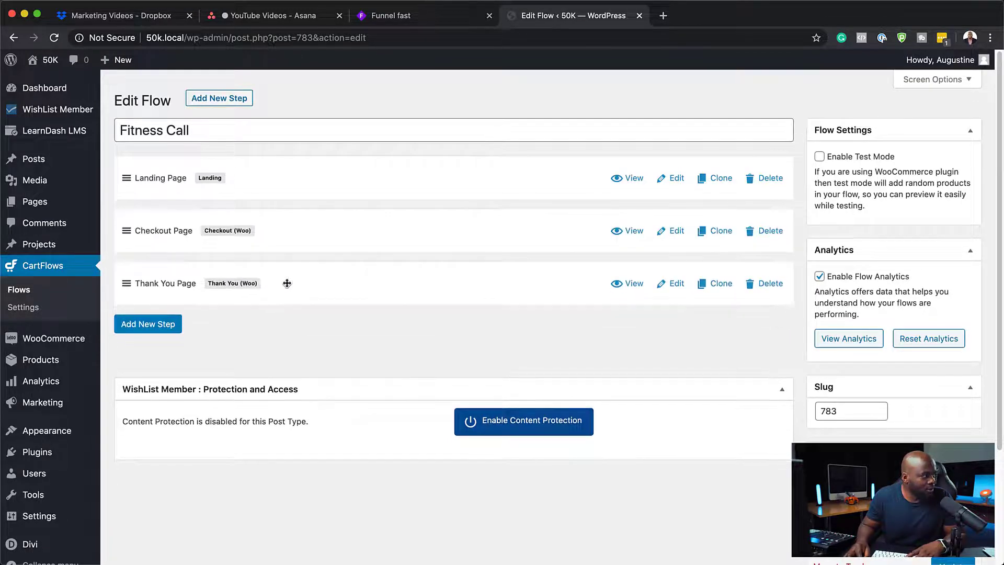